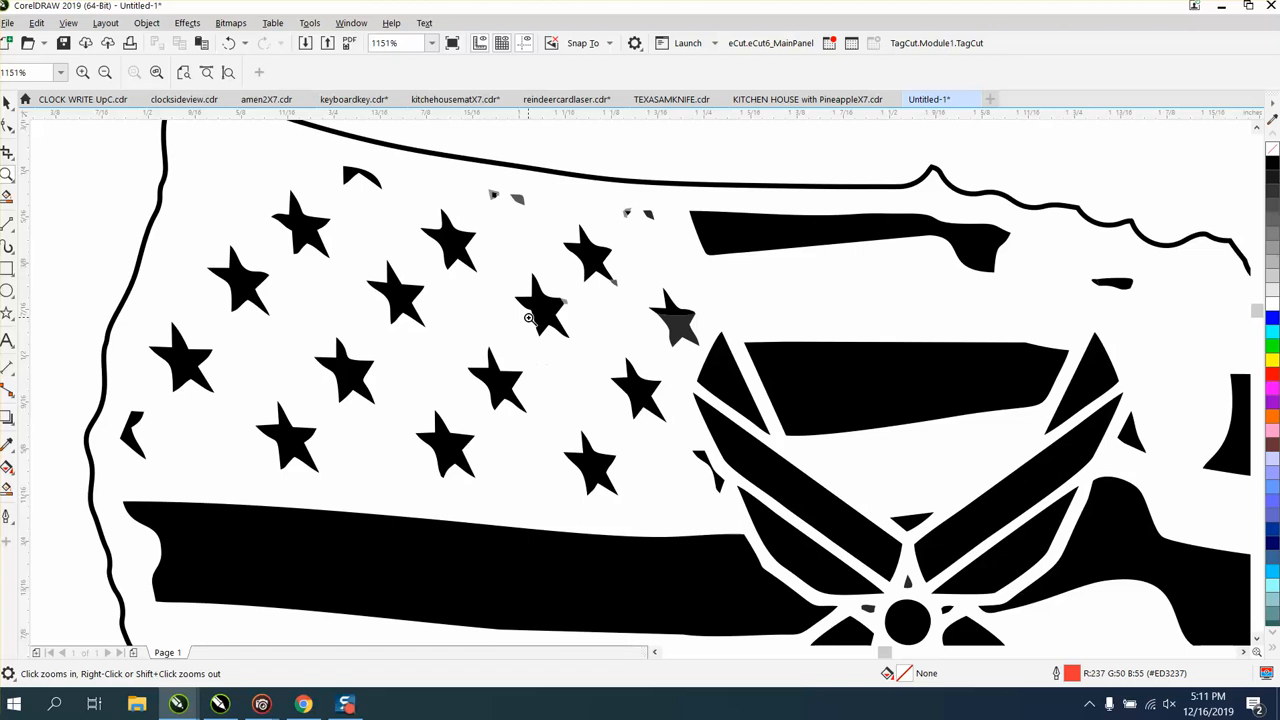
# - Move the black map outline straight up 3 inches, clear of the flag artwork
pyautogui.moveTo(518, 284); pyautogui.dragTo(584, 355)
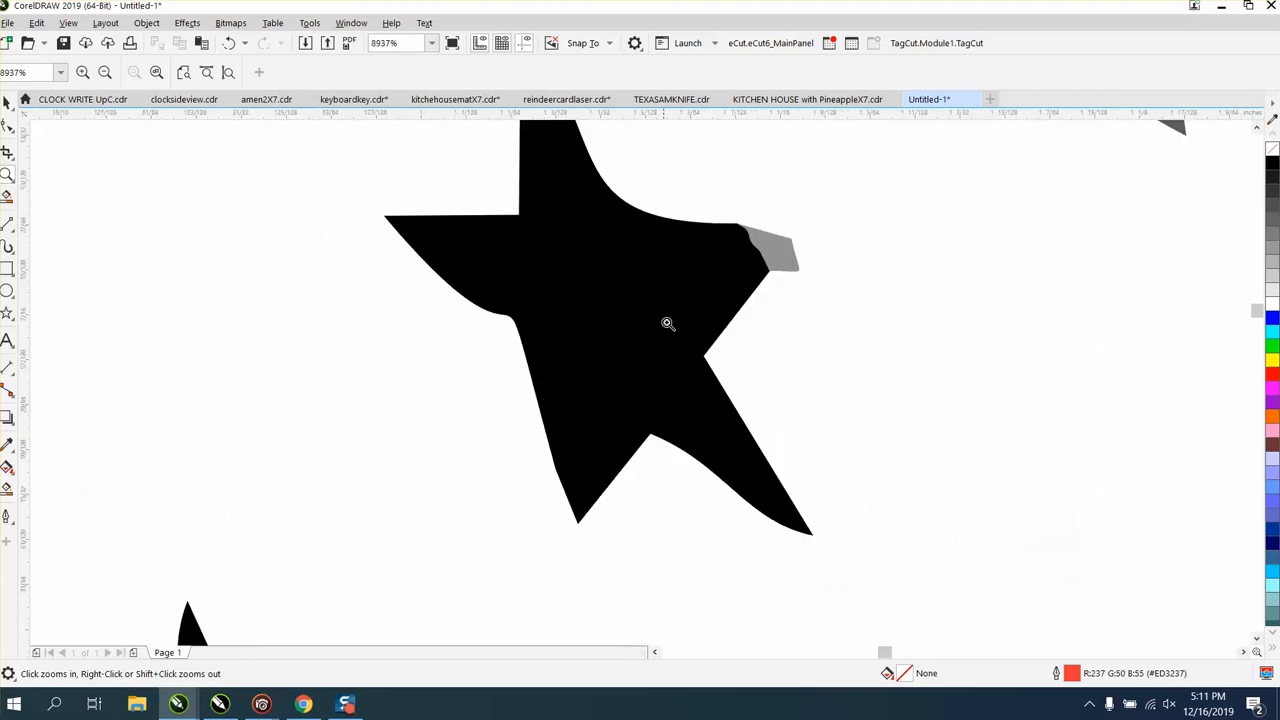
pyautogui.scroll(-2, 666, 323)
pyautogui.scroll(-4, 600, 331)
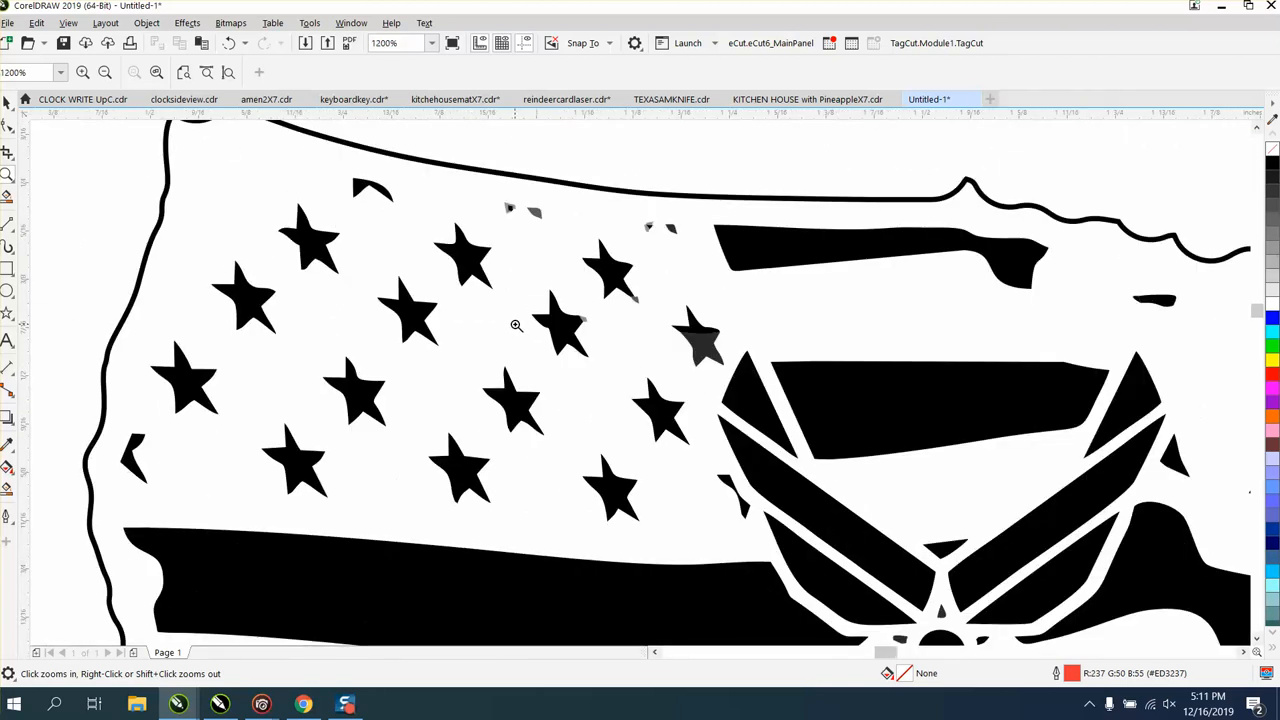
pyautogui.scroll(-2, 515, 325)
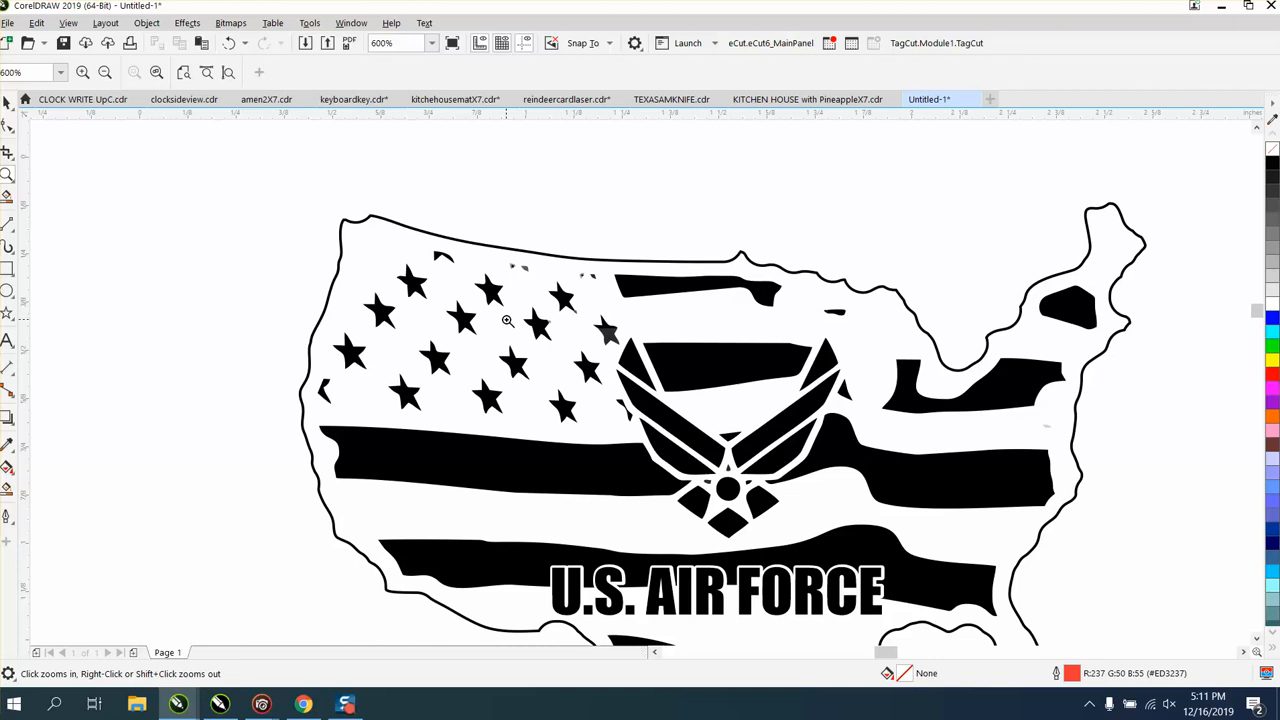
pyautogui.click(7, 101)
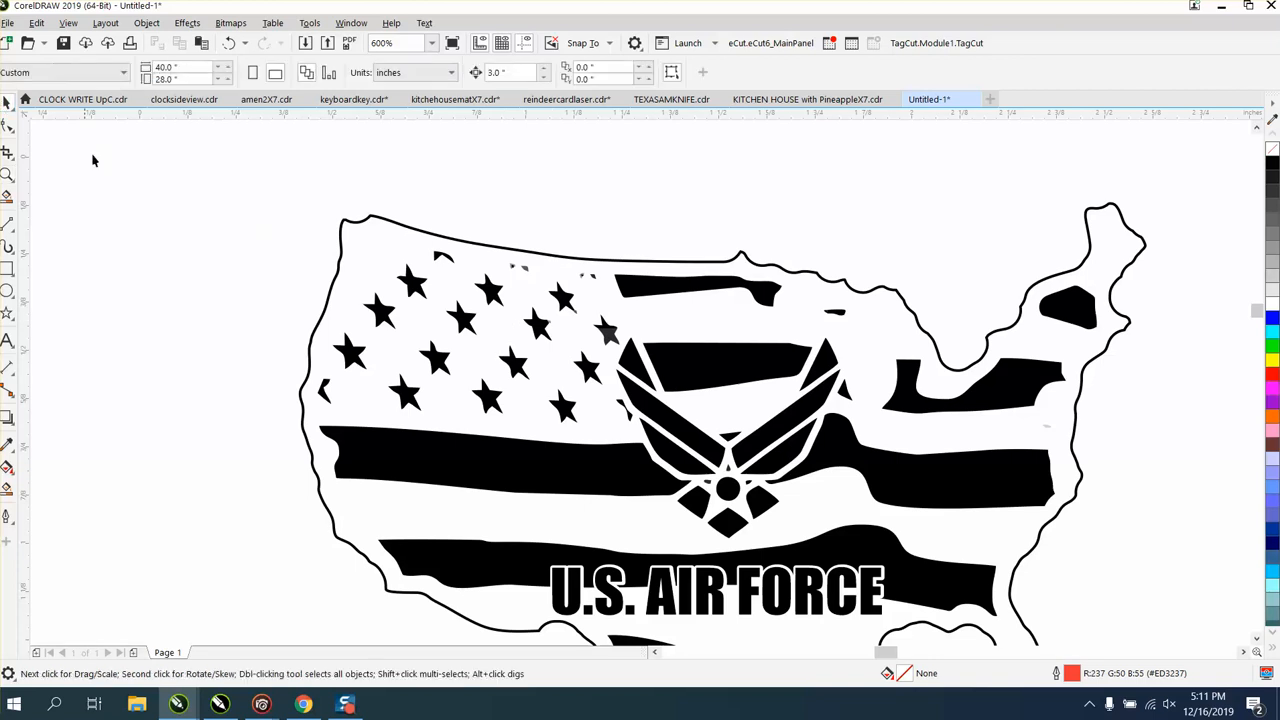
pyautogui.click(378, 218)
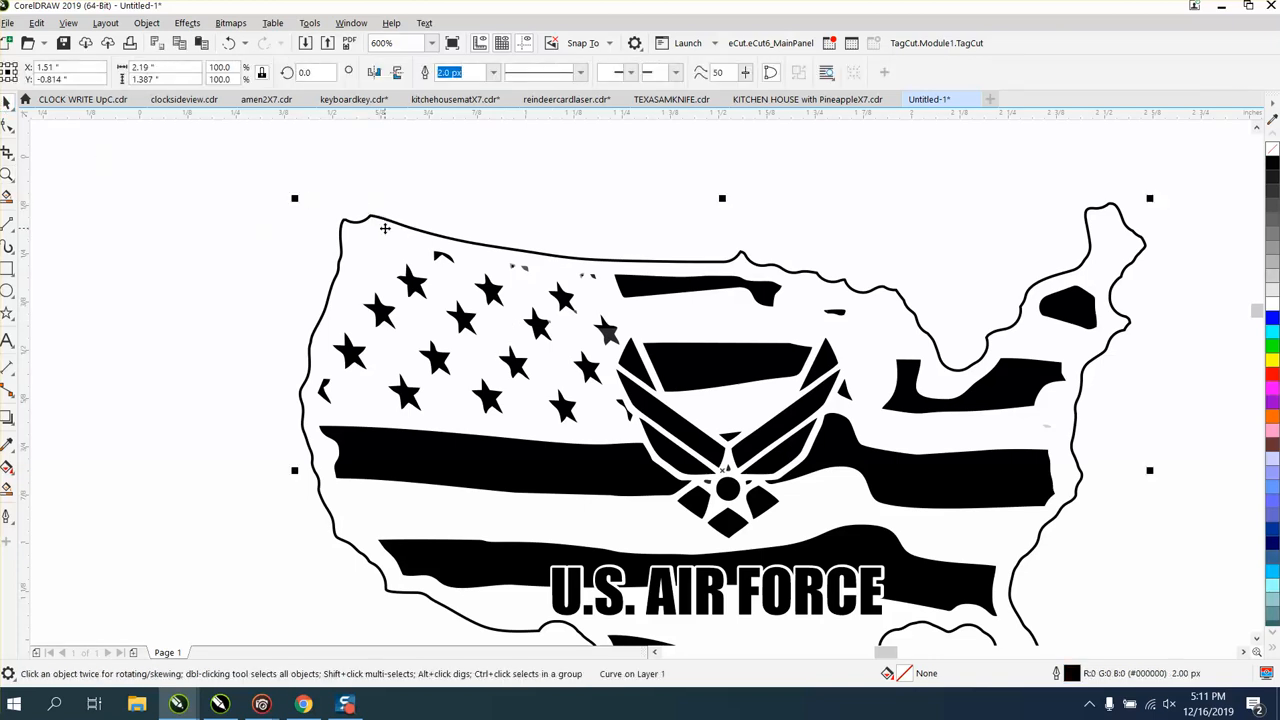
pyautogui.press('Delete')
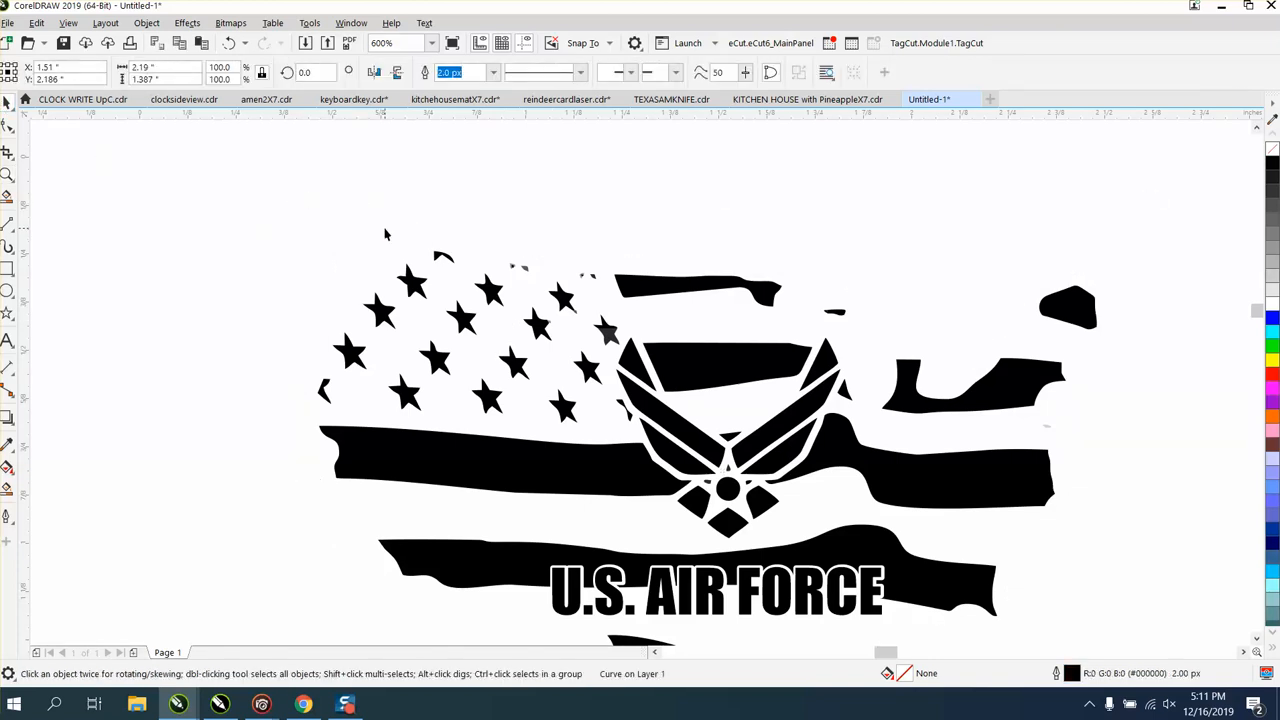
# - Draw a five-pointed star about 0.087 by 0.083 inches over the second black star in the flag's second row
pyautogui.click(410, 279)
pyautogui.click(441, 257)
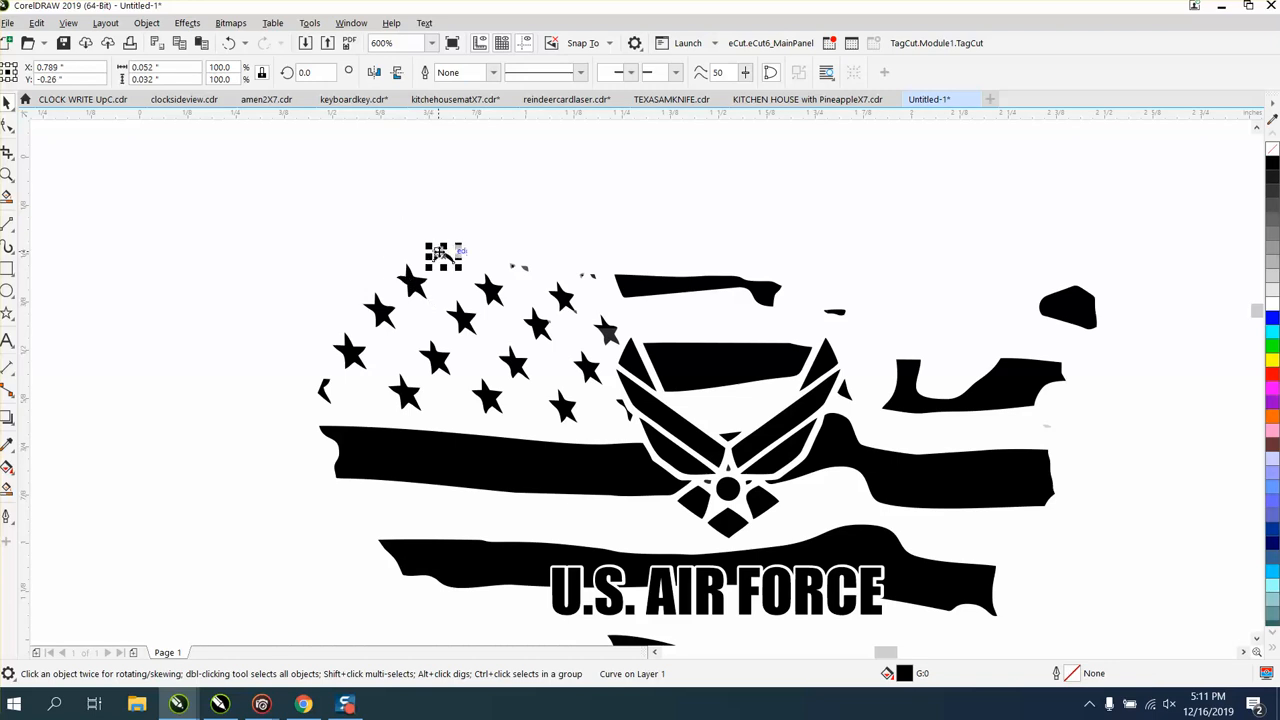
pyautogui.click(7, 174)
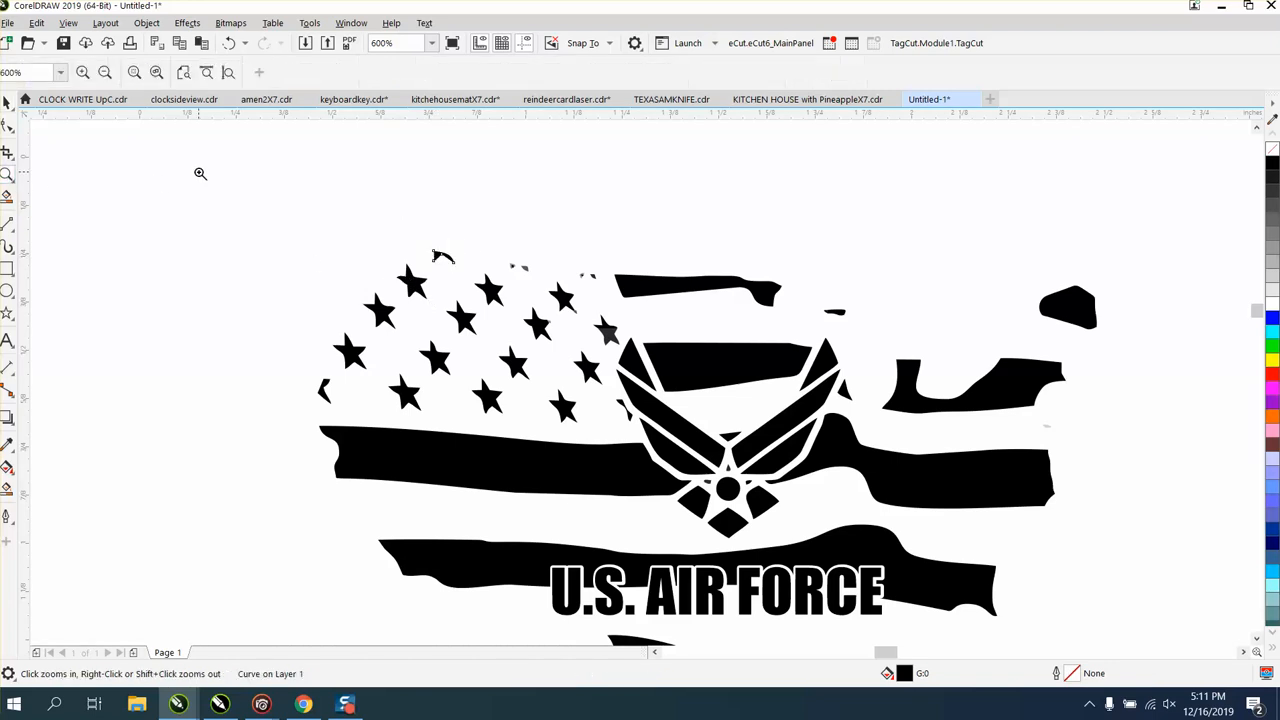
pyautogui.moveTo(821, 480); pyautogui.dragTo(208, 212)
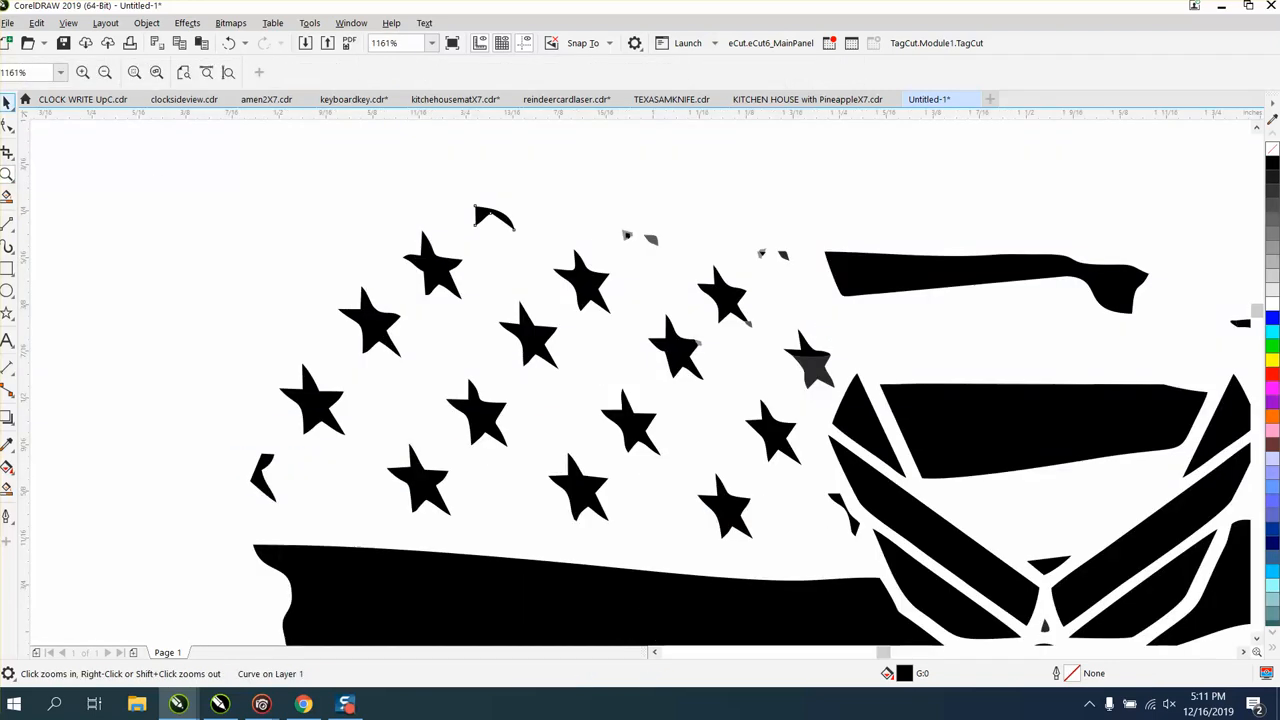
pyautogui.click(7, 101)
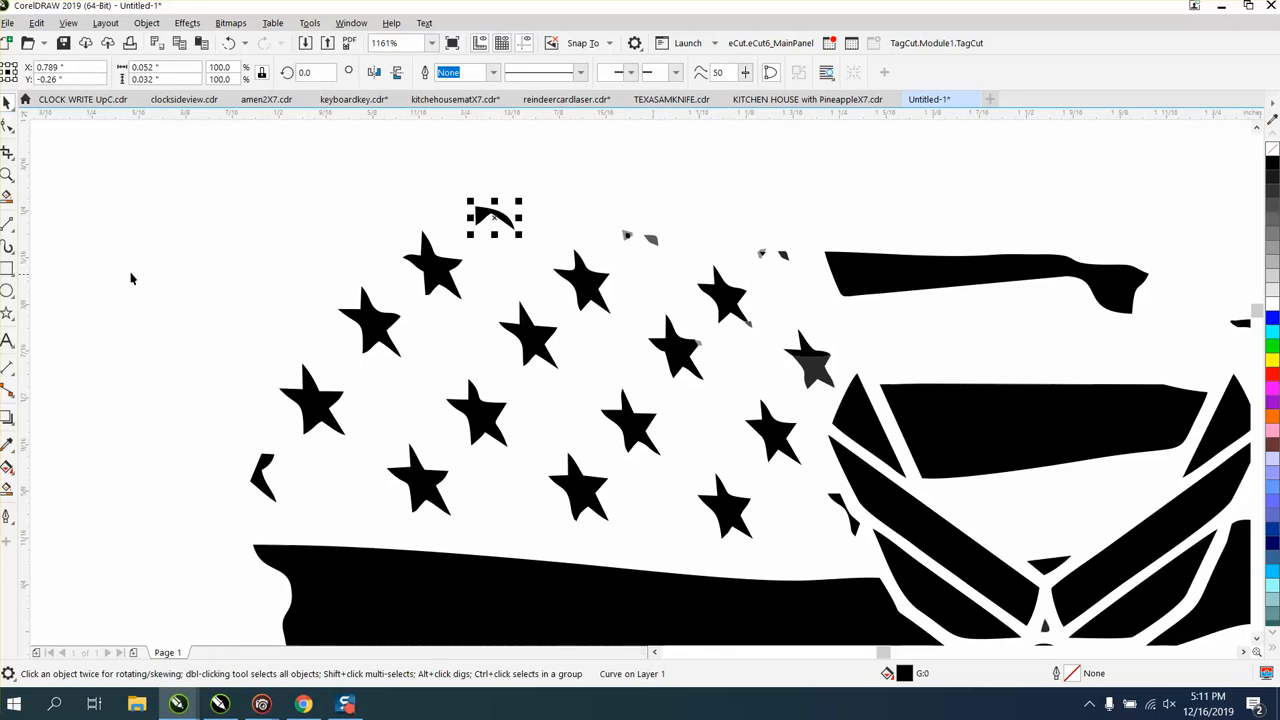
pyautogui.click(7, 313)
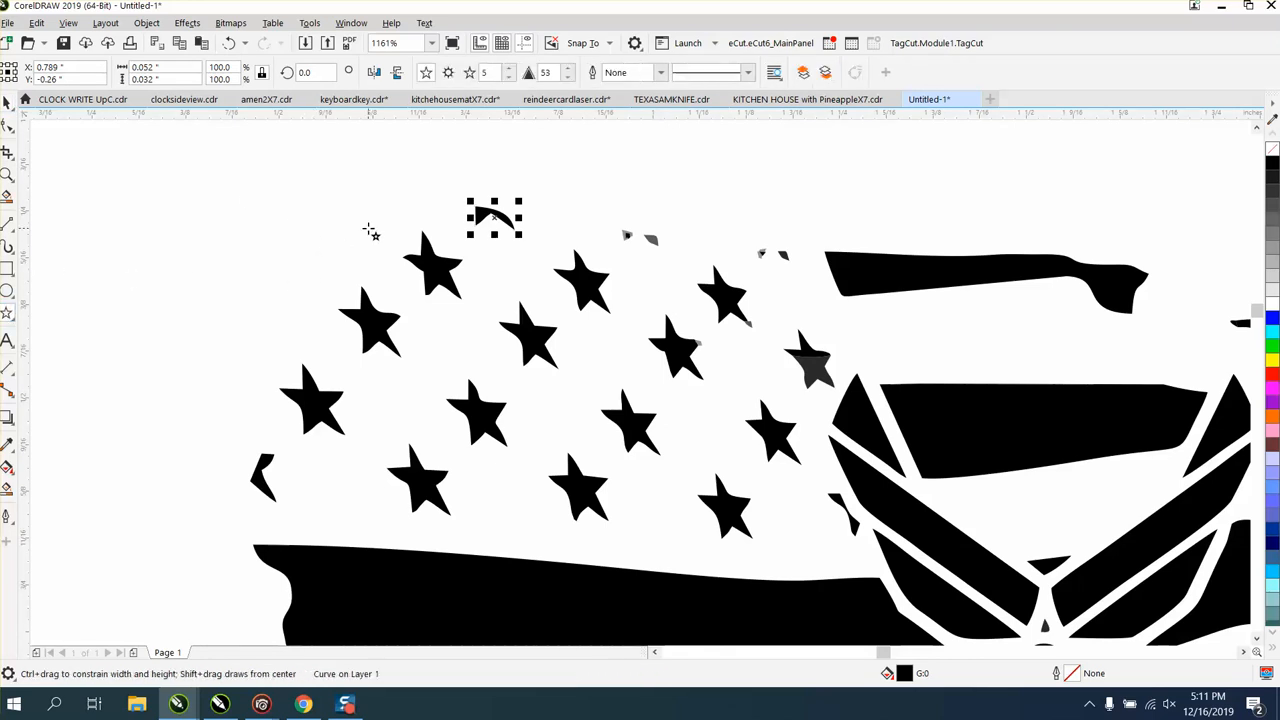
pyautogui.moveTo(390, 212)
pyautogui.mouseDown()
pyautogui.moveTo(316, 276)
pyautogui.moveTo(528, 336)
pyautogui.mouseUp()
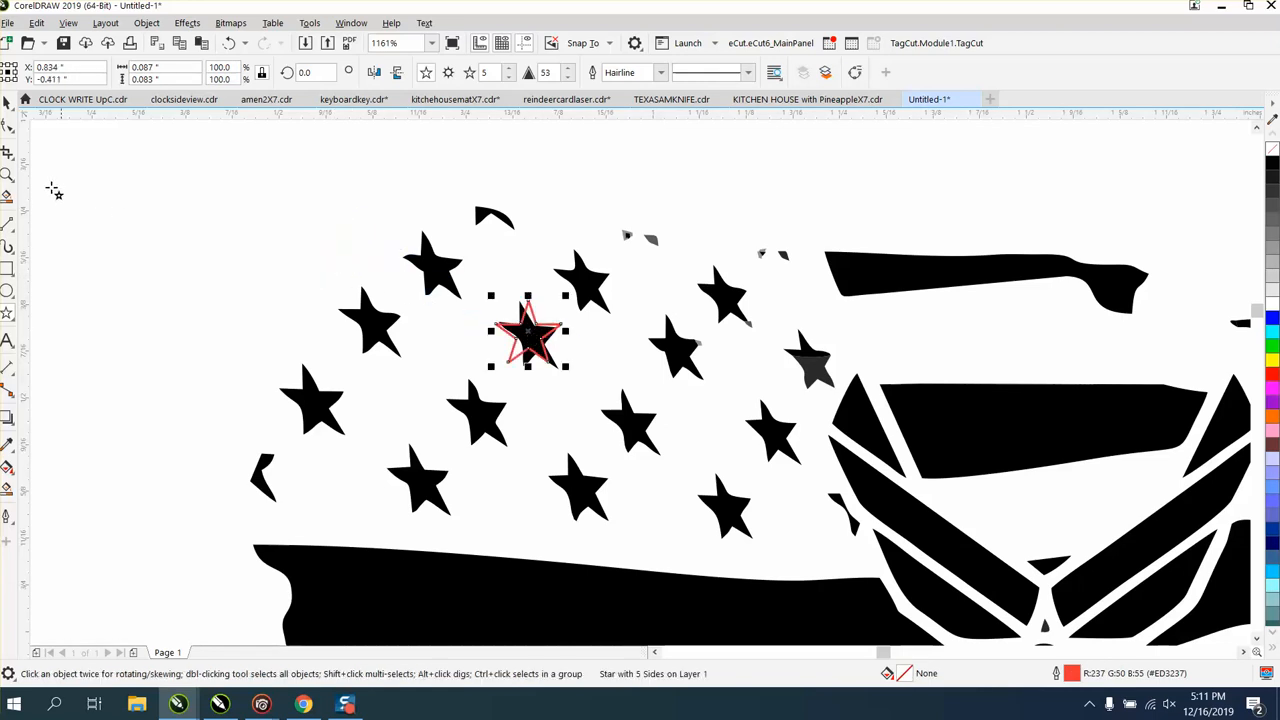
# - Center the red star over the distorted black star and skew its upper point leftward to match the slant
pyautogui.click(7, 174)
pyautogui.moveTo(462, 278); pyautogui.dragTo(648, 434)
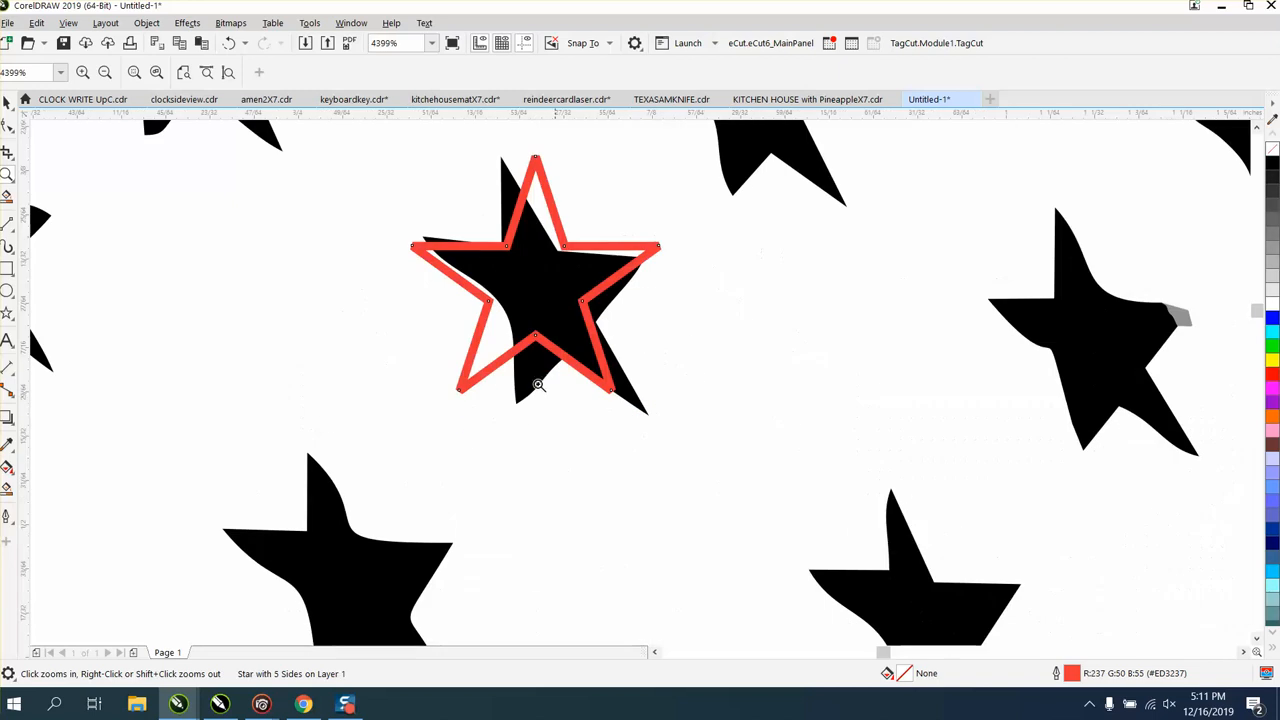
pyautogui.click(7, 102)
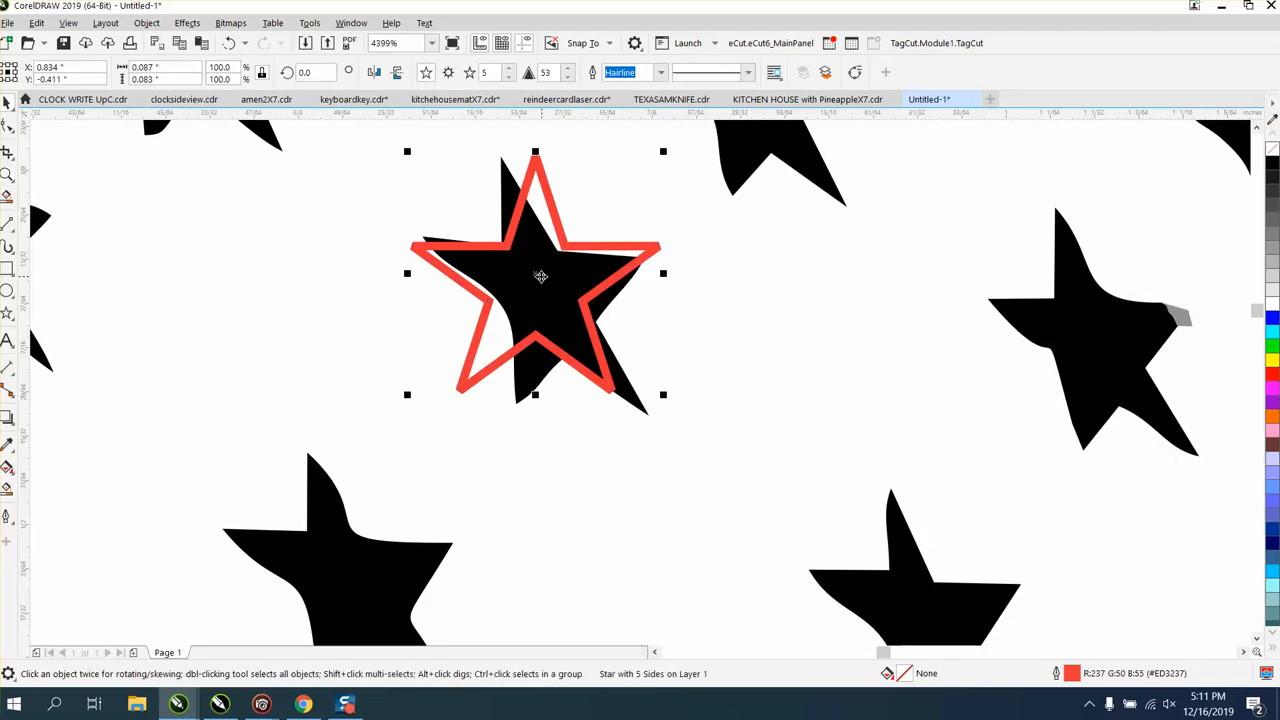
pyautogui.moveTo(540, 274); pyautogui.dragTo(552, 287)
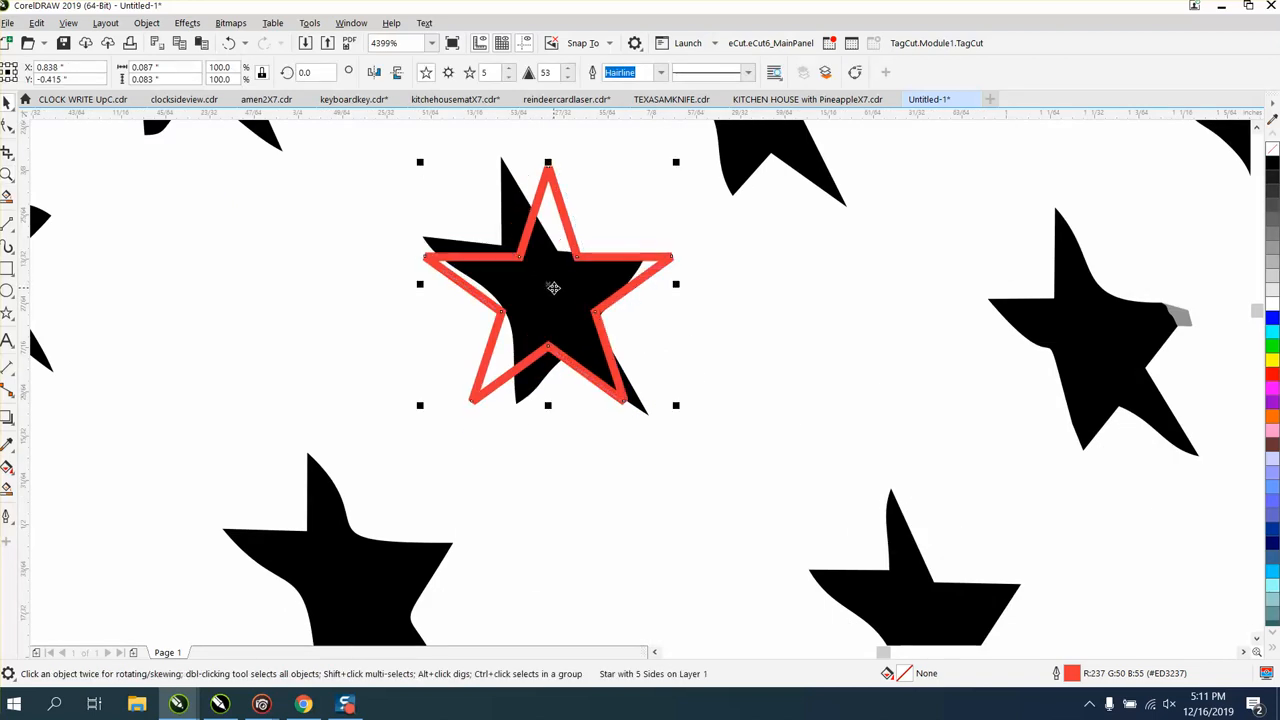
pyautogui.click(550, 286)
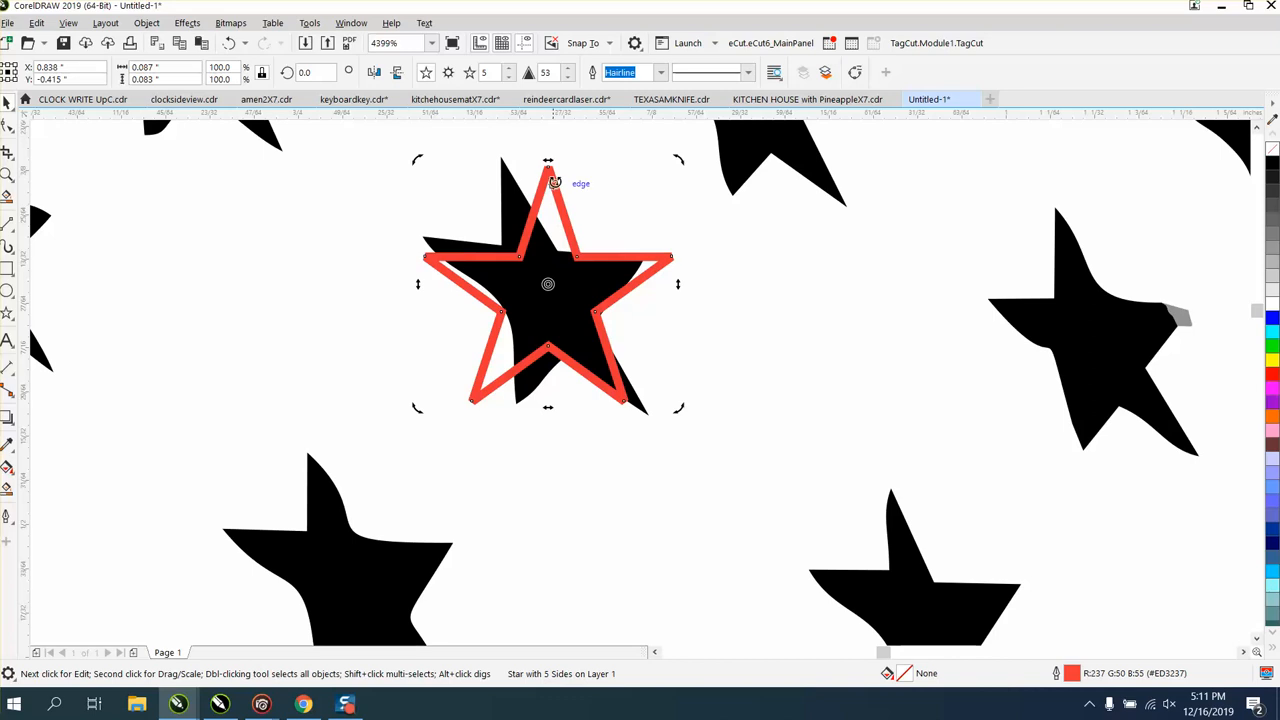
pyautogui.moveTo(549, 159); pyautogui.dragTo(502, 159)
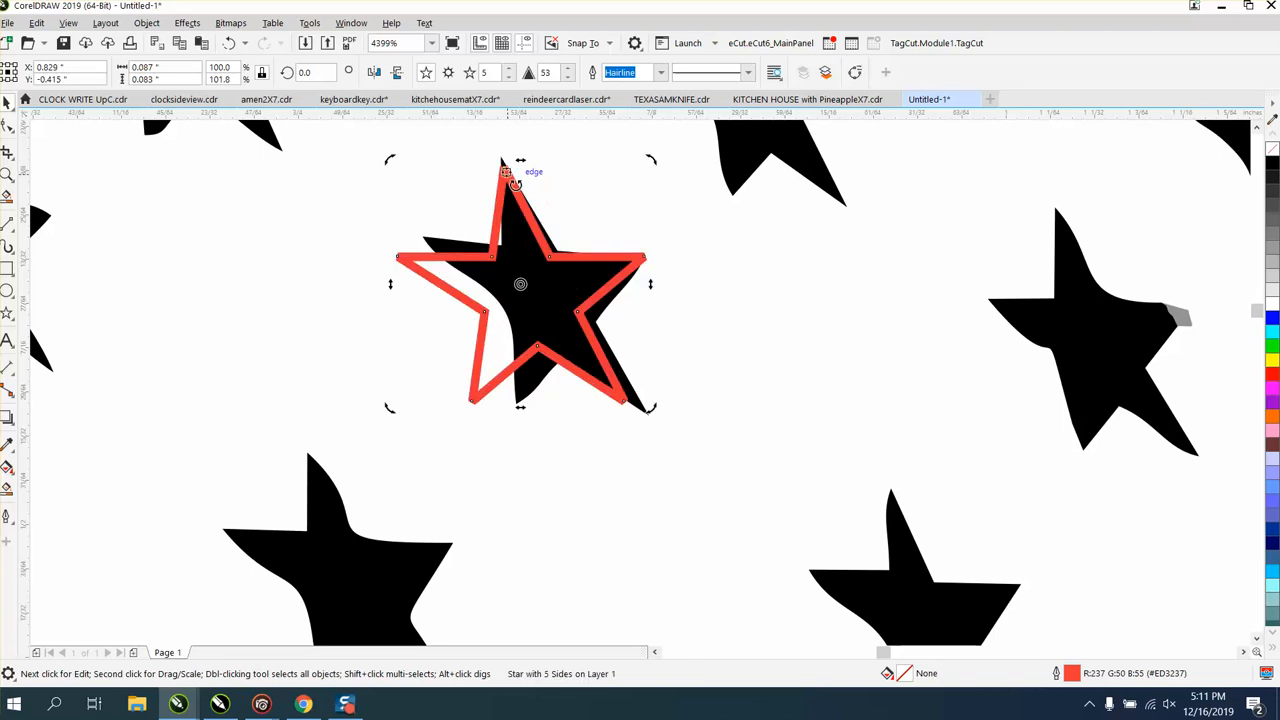
pyautogui.click(526, 287)
pyautogui.moveTo(526, 287); pyautogui.dragTo(538, 287)
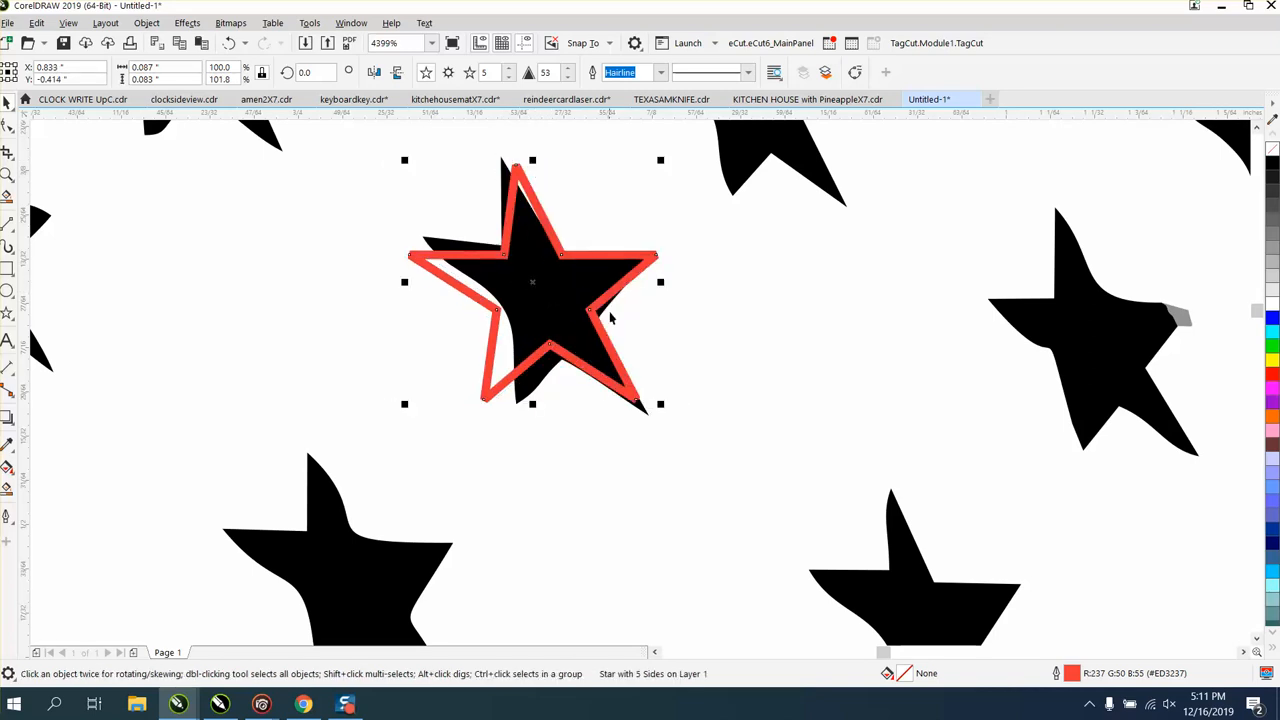
# - Place copies of the skewed red star over all the other whole black stars in the flag
pyautogui.scroll(-3, 621, 312)
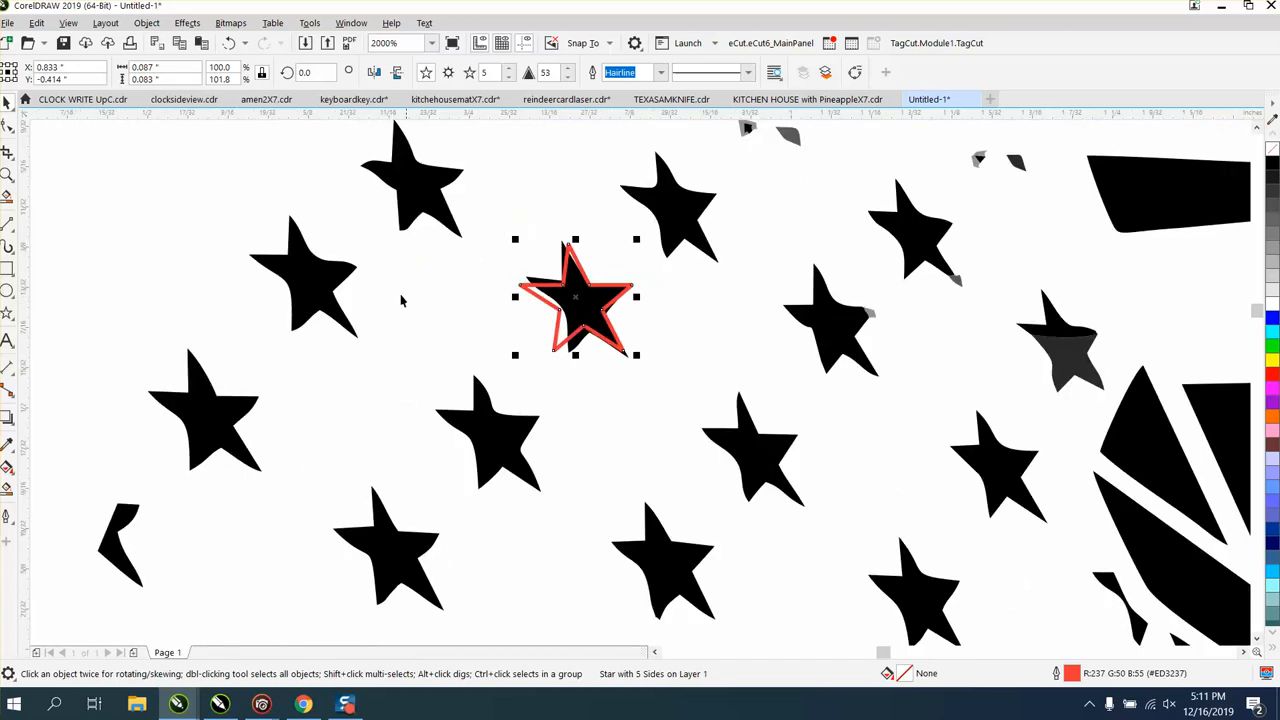
pyautogui.scroll(-2, 404, 300)
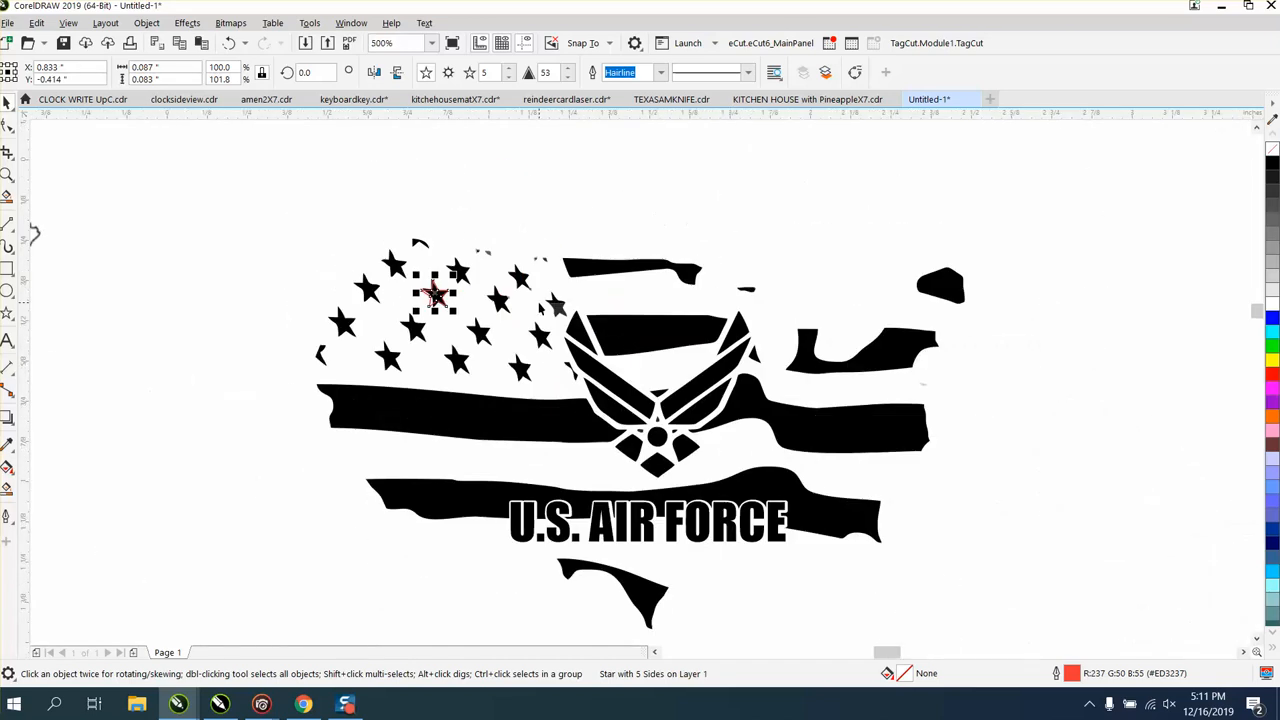
pyautogui.click(8, 174)
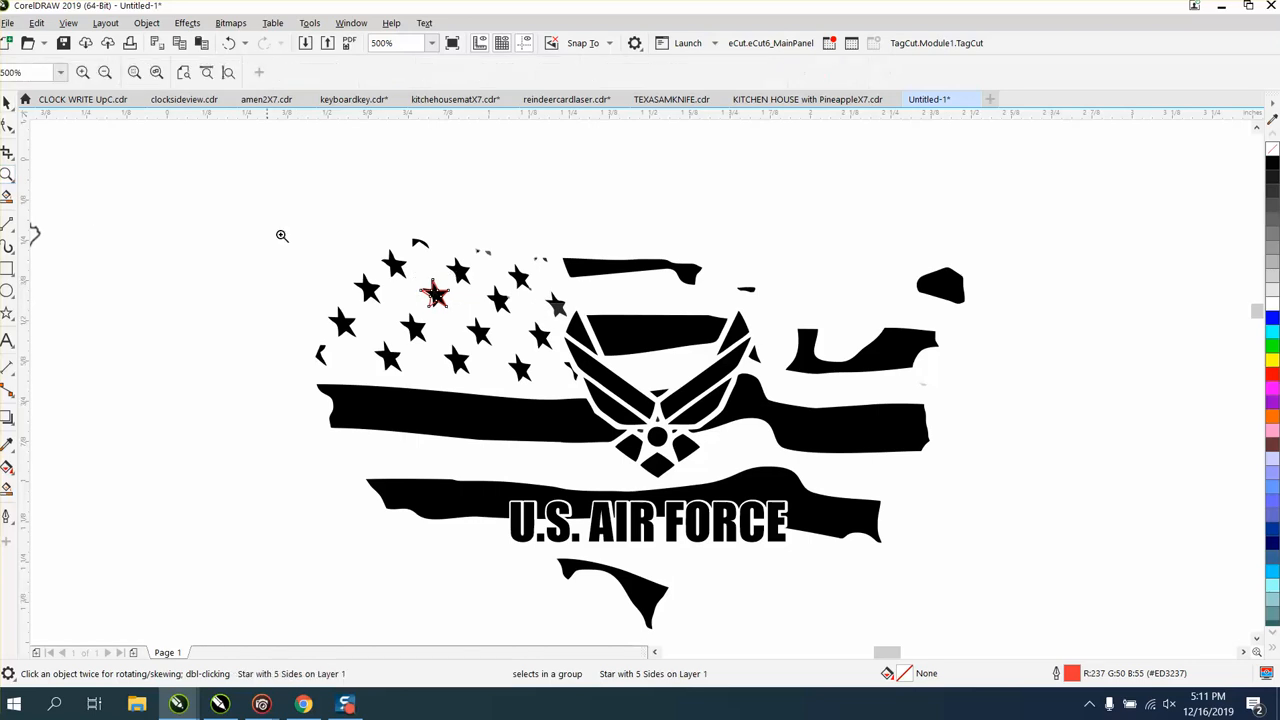
pyautogui.moveTo(334, 250); pyautogui.dragTo(739, 397)
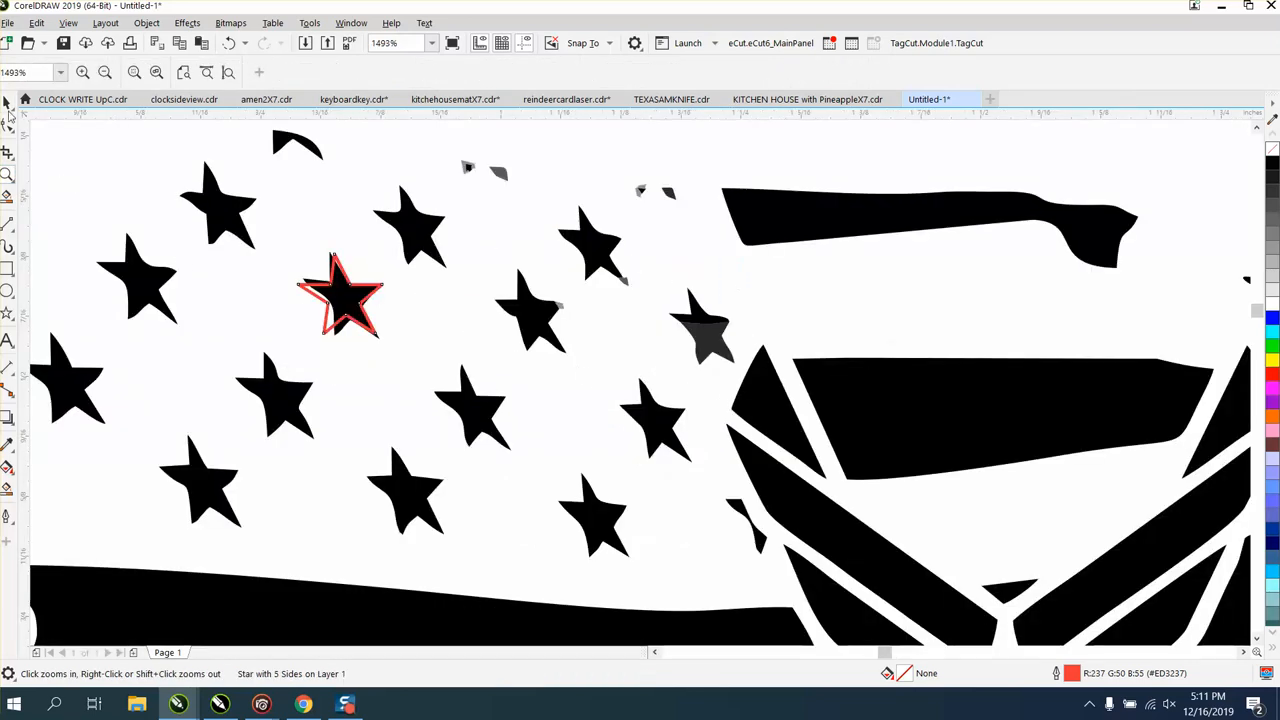
pyautogui.click(8, 104)
pyautogui.moveTo(350, 293); pyautogui.dragTo(530, 314)
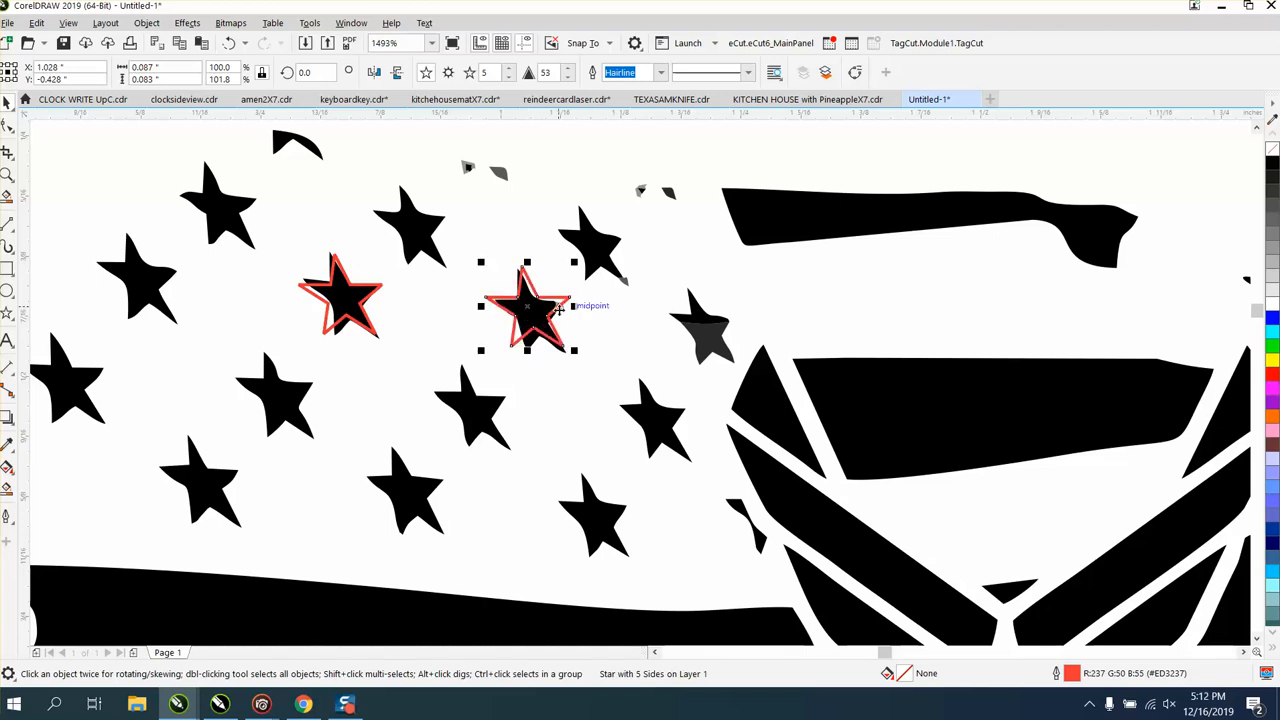
pyautogui.moveTo(530, 313); pyautogui.dragTo(594, 240)
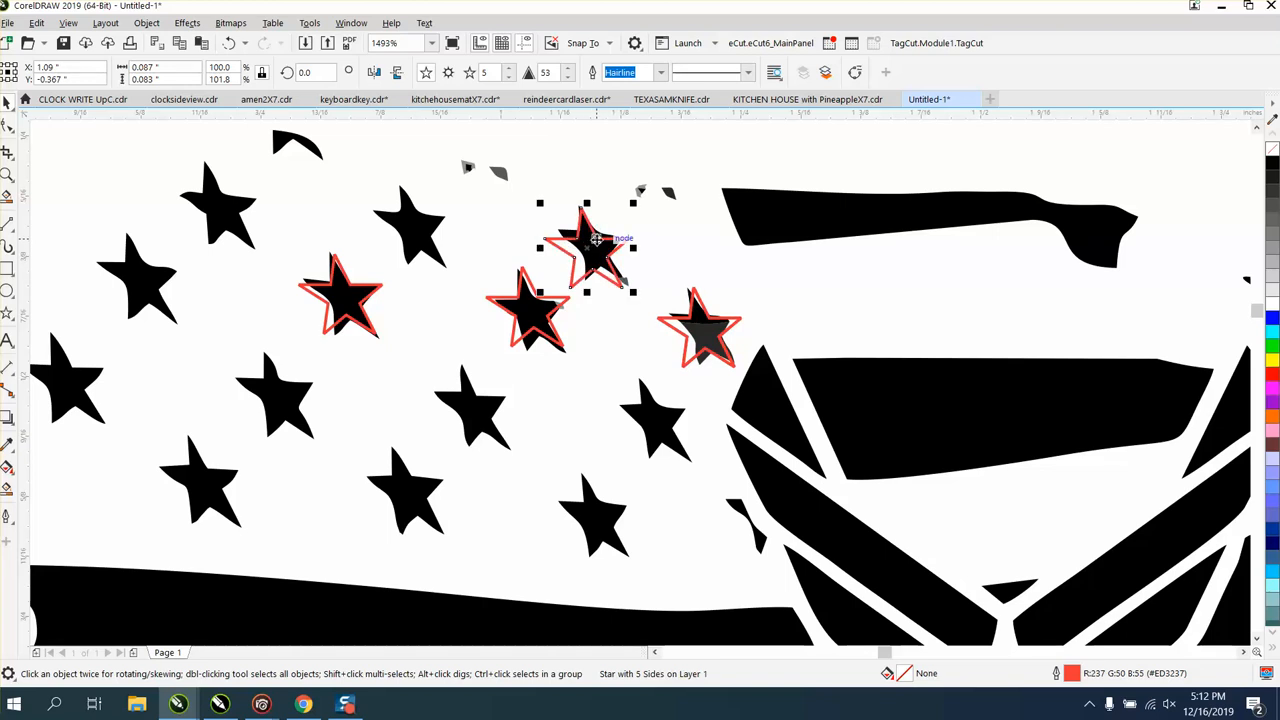
pyautogui.moveTo(592, 246); pyautogui.dragTo(36, 372)
# - Fine-tune the positions of the third red star in the third row and the last two in the lowest row
pyautogui.scroll(-3, 330, 400)
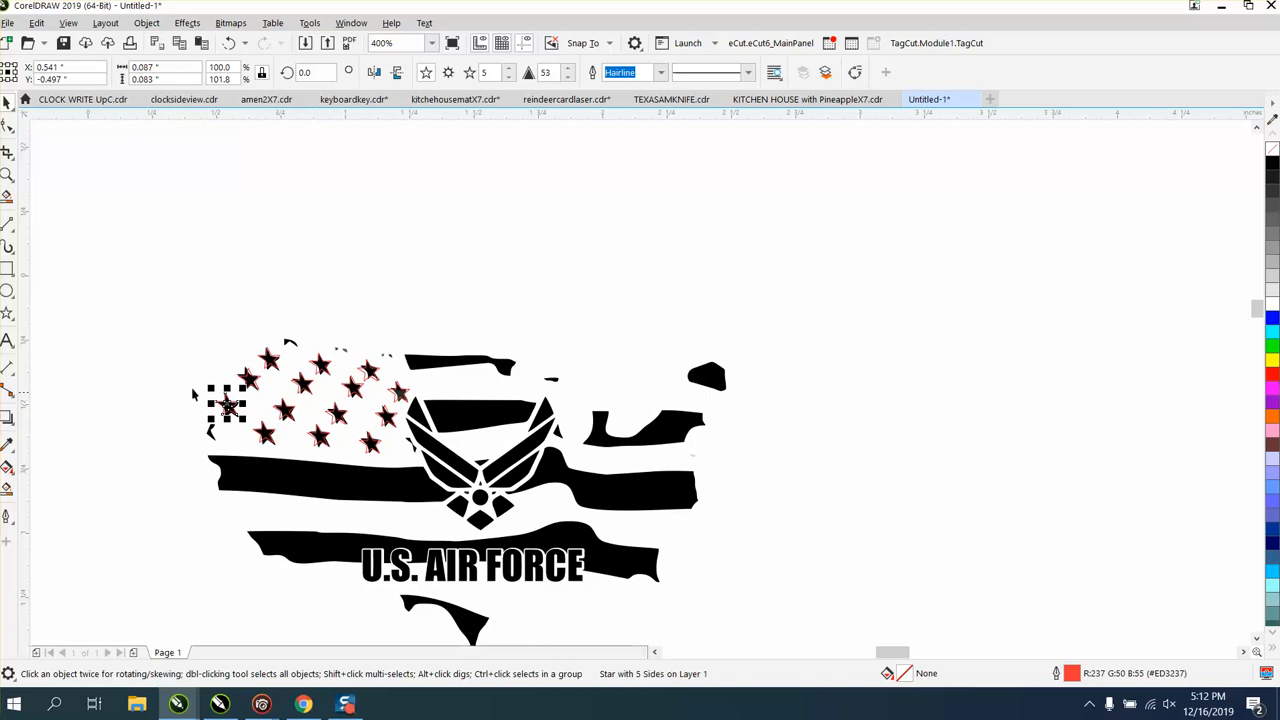
pyautogui.click(7, 174)
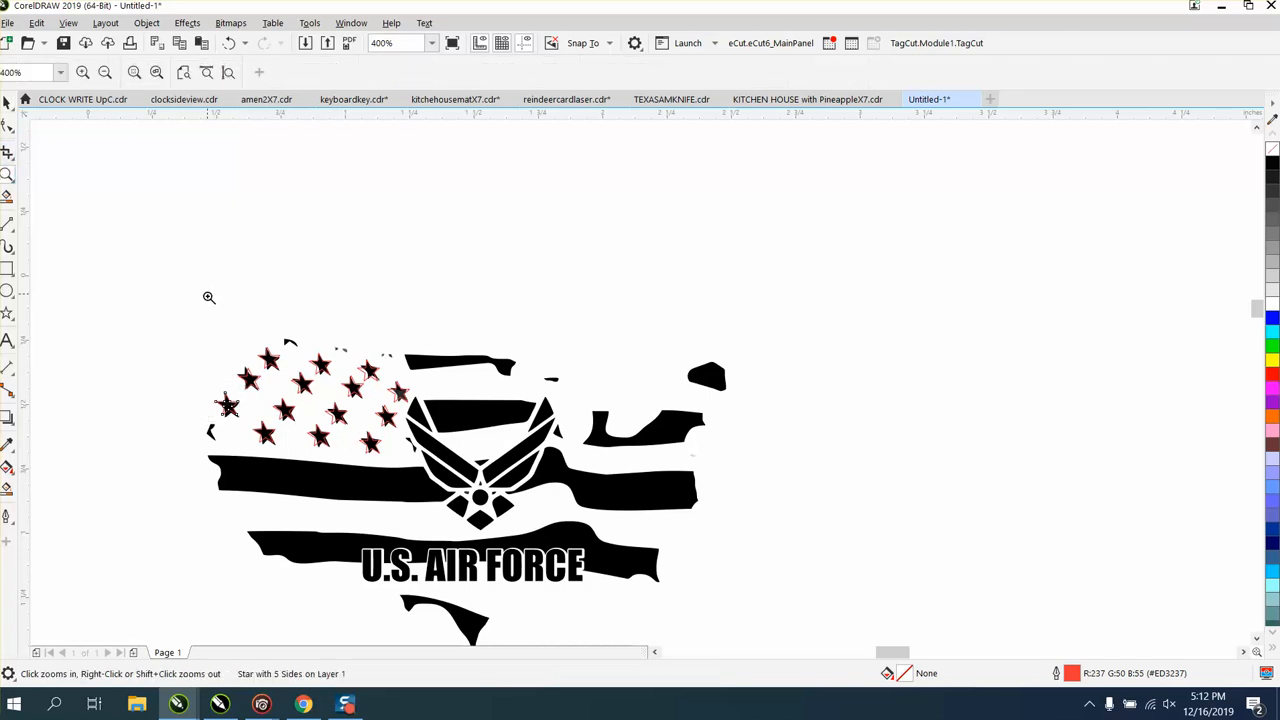
pyautogui.moveTo(208, 300); pyautogui.dragTo(531, 507)
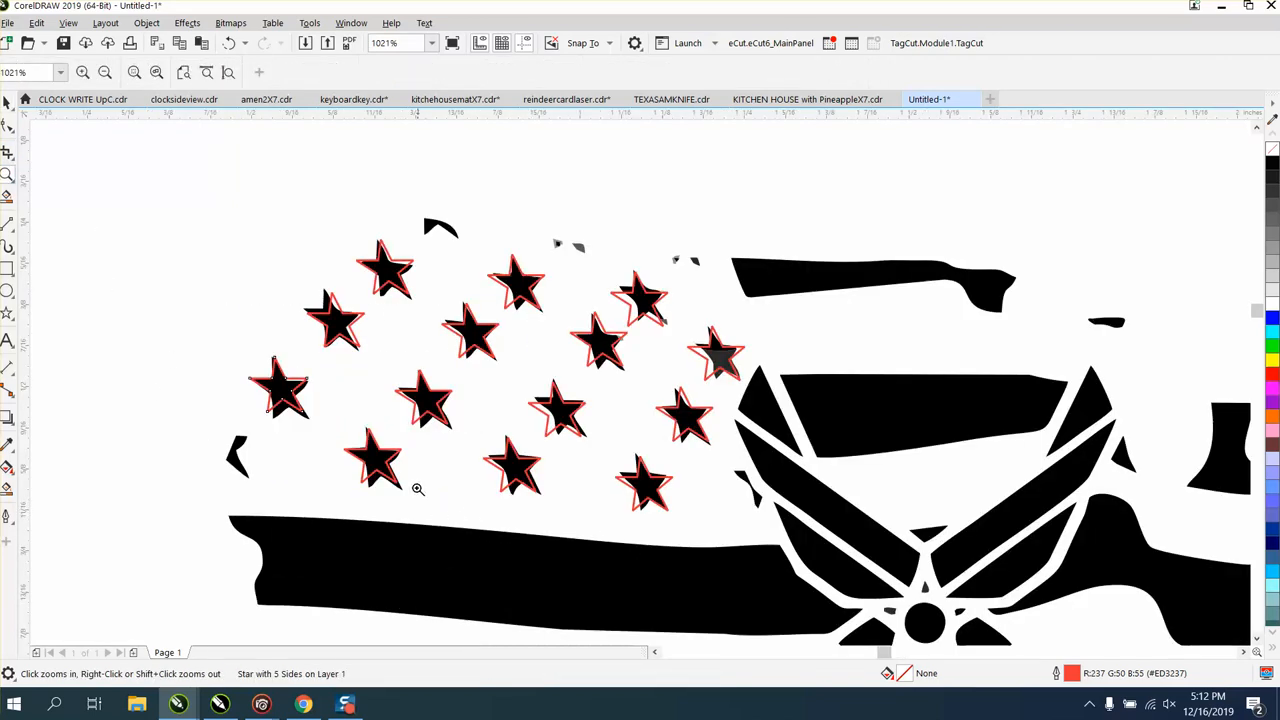
pyautogui.moveTo(483, 351); pyautogui.dragTo(755, 519)
pyautogui.click(7, 102)
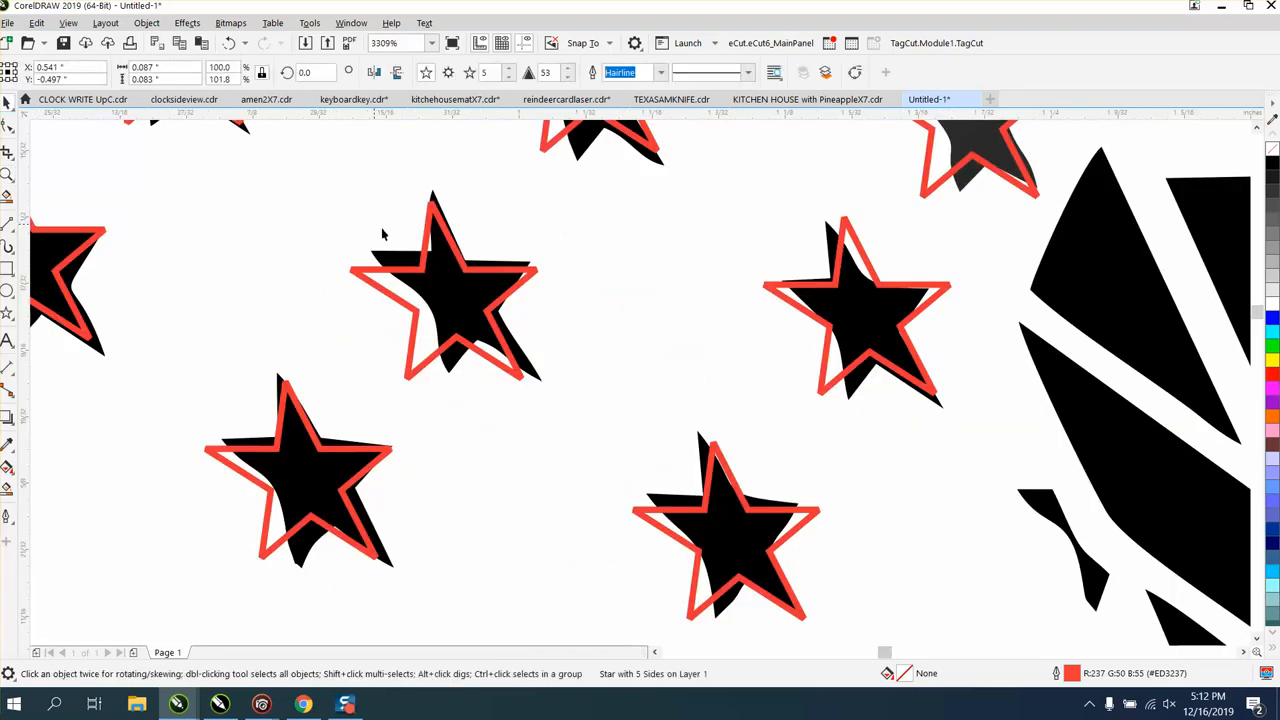
pyautogui.click(480, 275)
pyautogui.moveTo(480, 275); pyautogui.dragTo(488, 280)
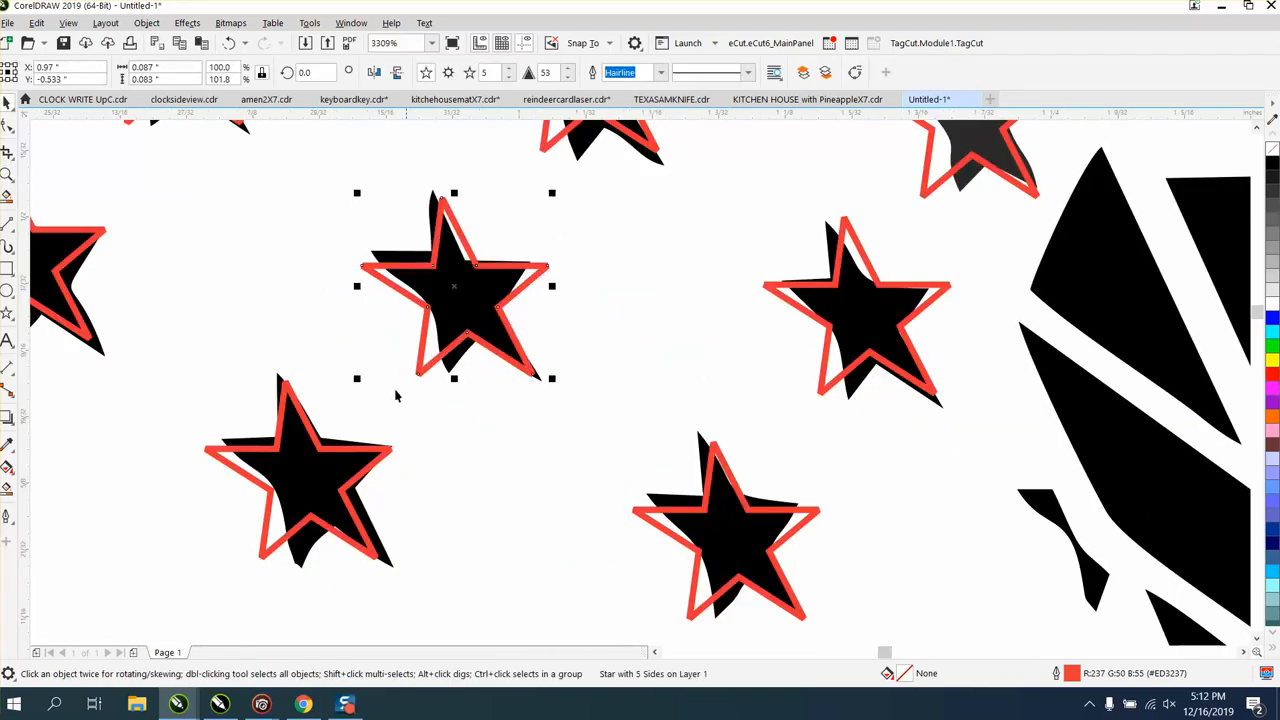
pyautogui.moveTo(340, 453); pyautogui.dragTo(346, 456)
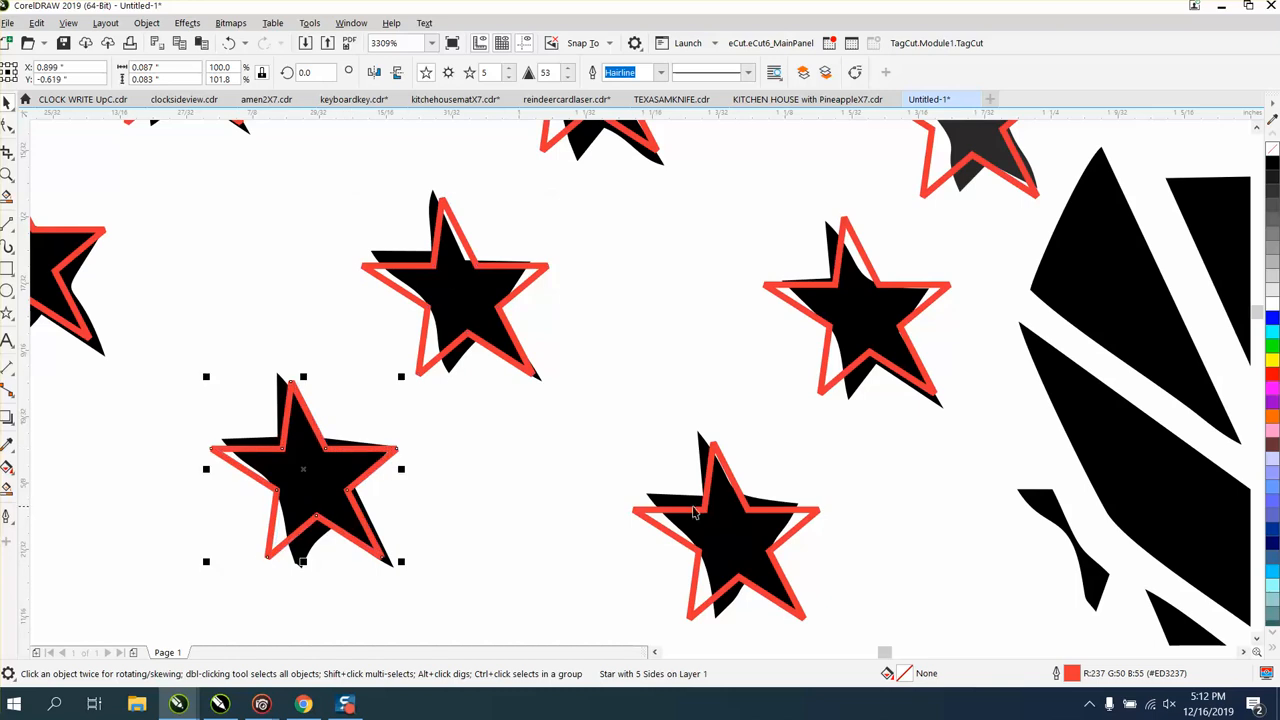
pyautogui.moveTo(757, 515); pyautogui.dragTo(771, 494)
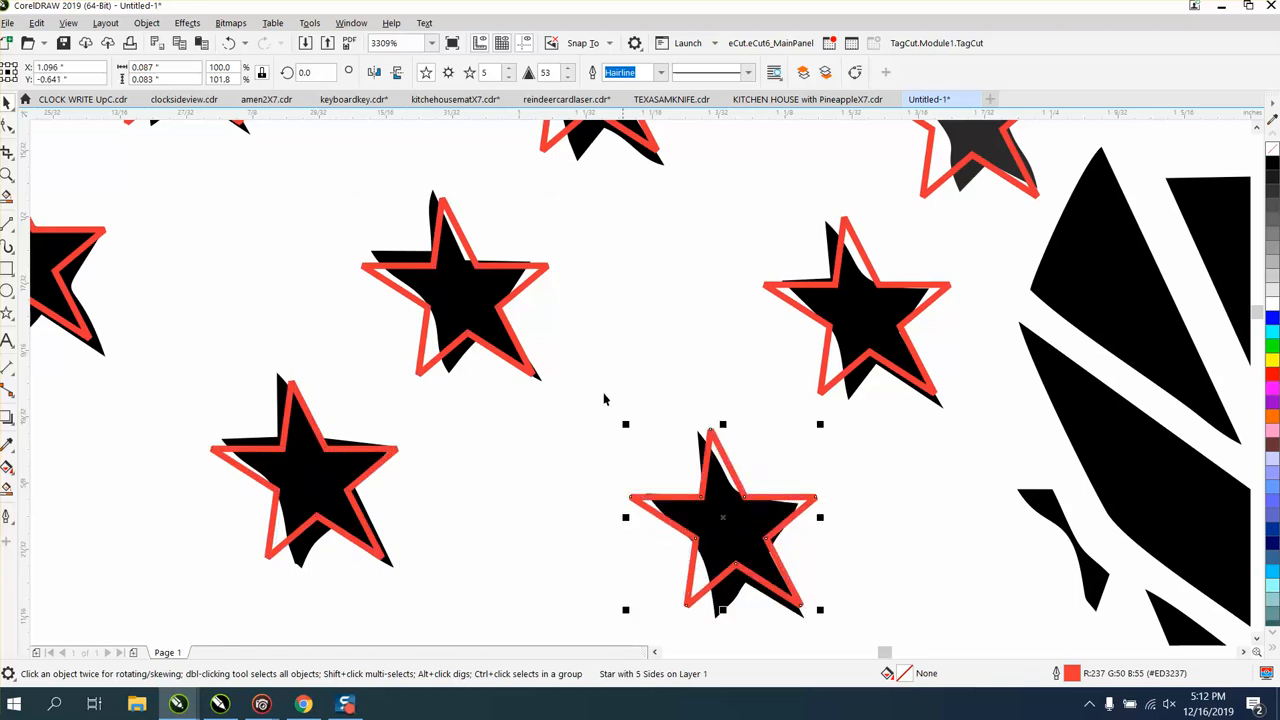
# - Set the nudge distance to 1 inch and nudge every red star straight up by that distance, clear of the black stars
pyautogui.scroll(-4, 505, 370)
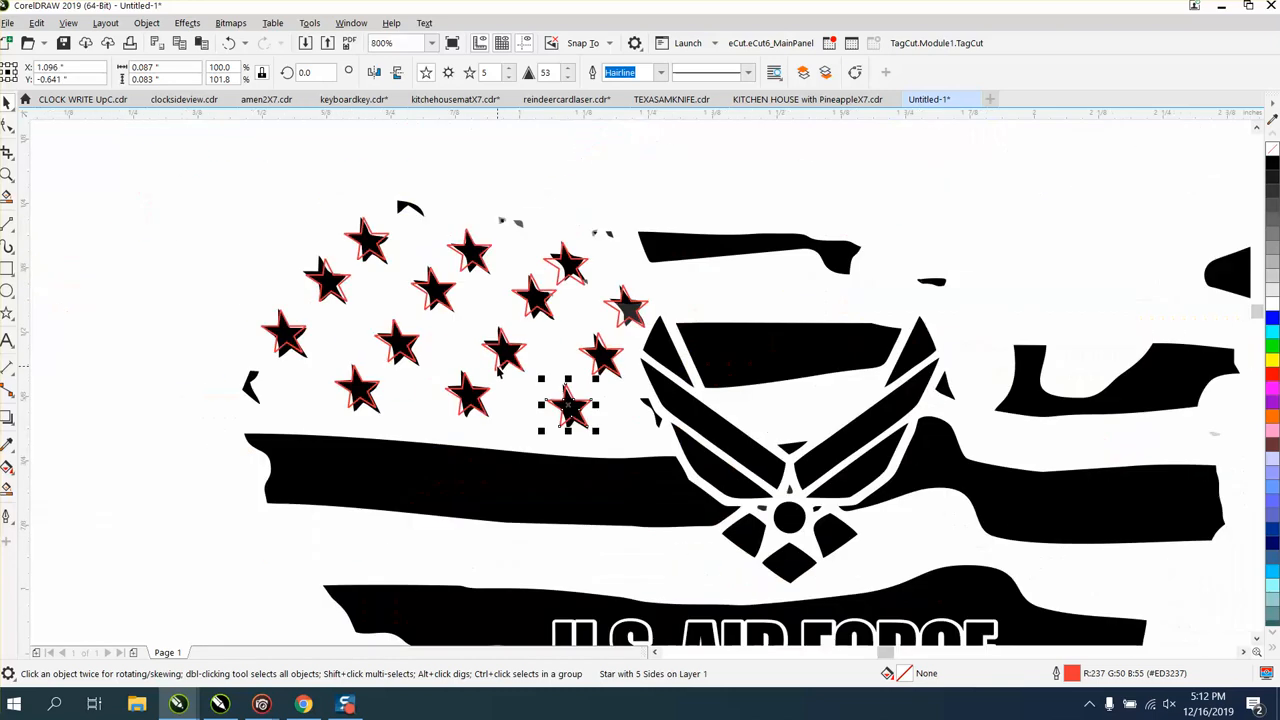
pyautogui.click(476, 172)
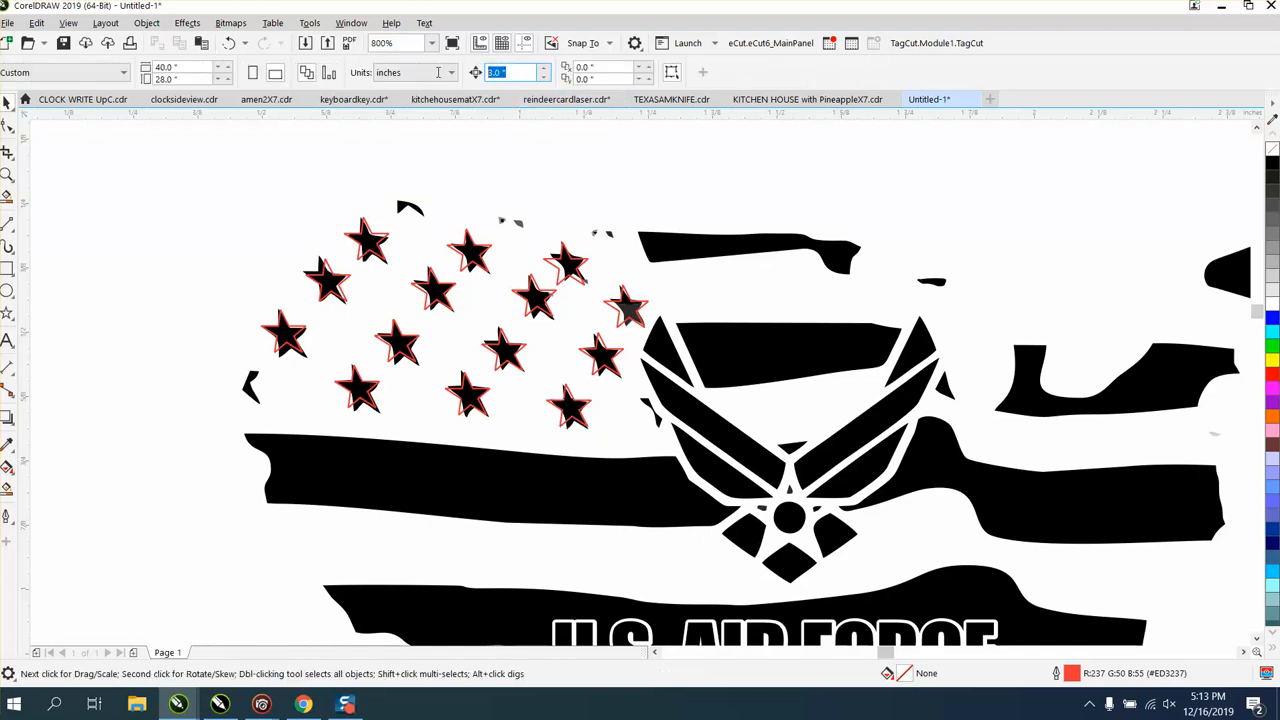
pyautogui.write('1')
pyautogui.click(366, 226)
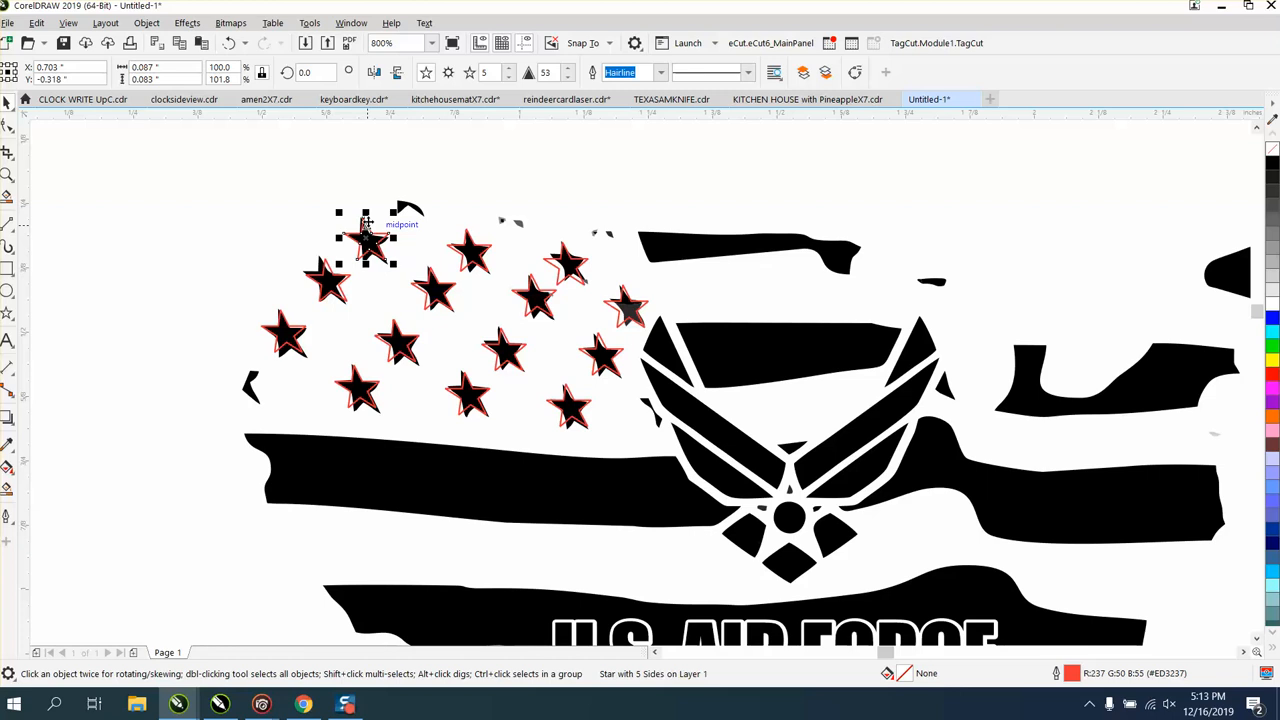
pyautogui.press('Up')
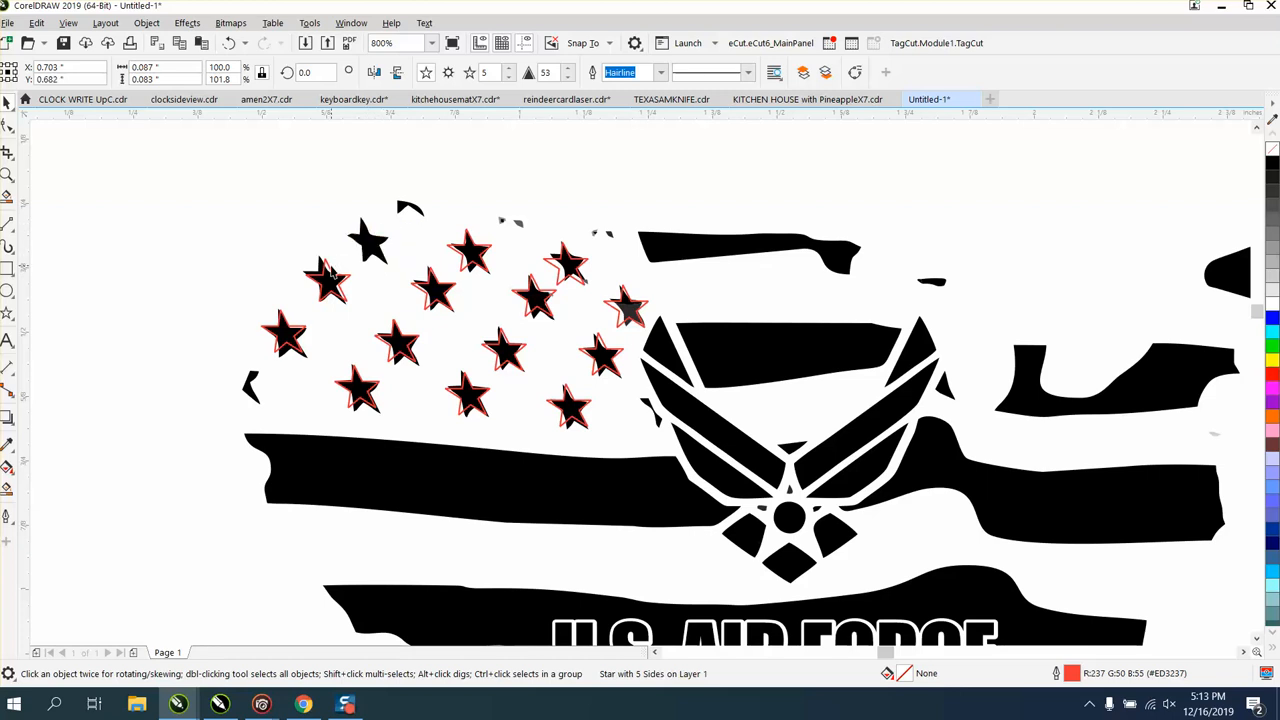
pyautogui.click(330, 270)
pyautogui.press('Up')
pyautogui.click(293, 330)
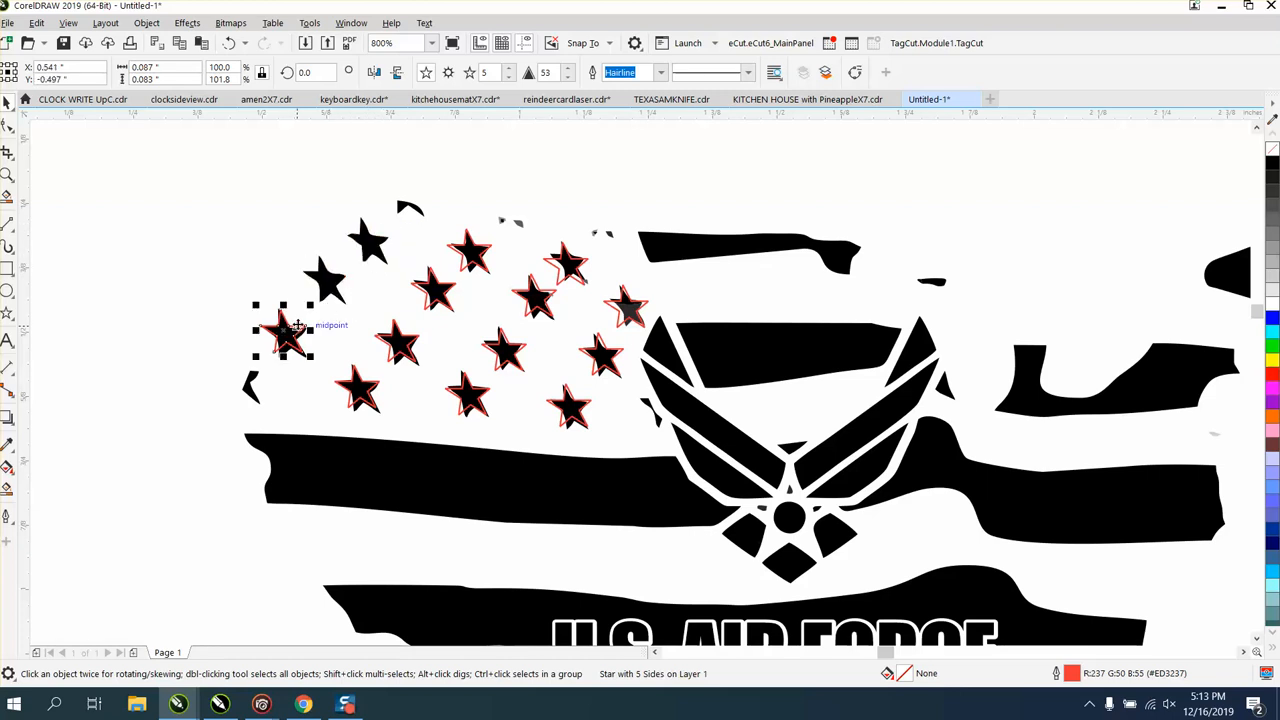
pyautogui.press('Up')
pyautogui.click(352, 400)
pyautogui.press('Up')
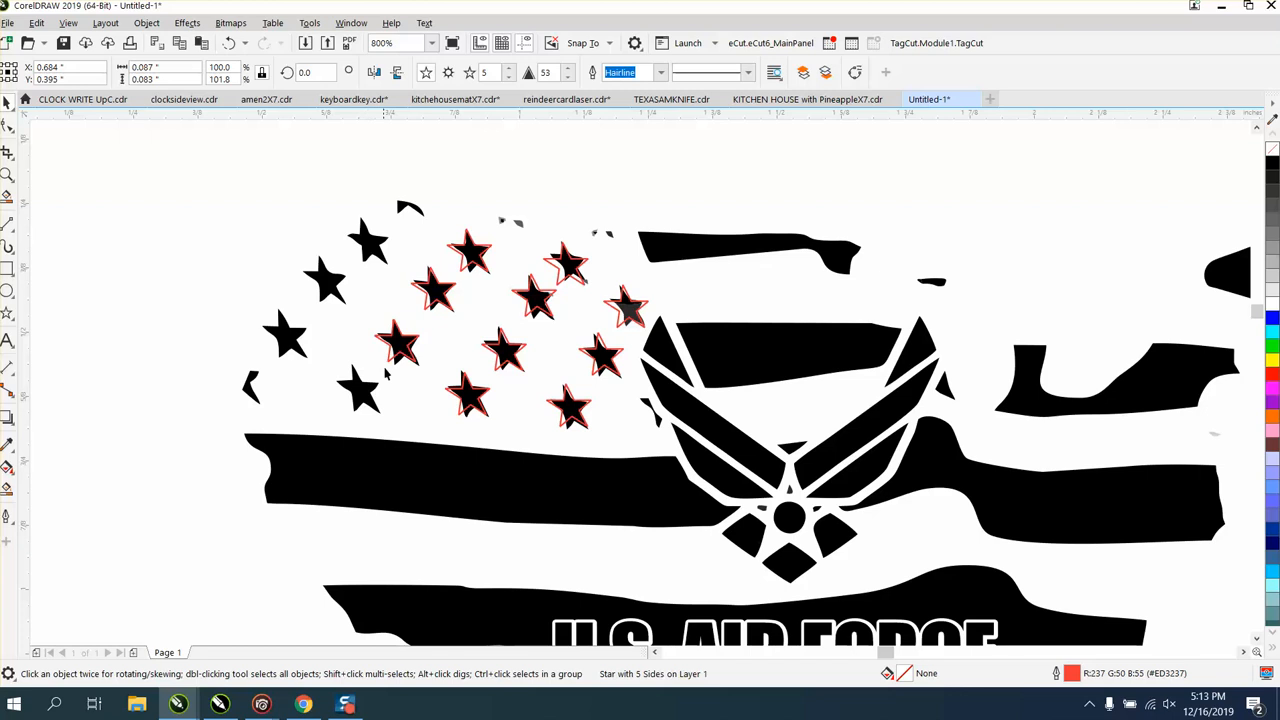
pyautogui.click(398, 352)
pyautogui.press('Up')
pyautogui.click(430, 308)
pyautogui.press('Up')
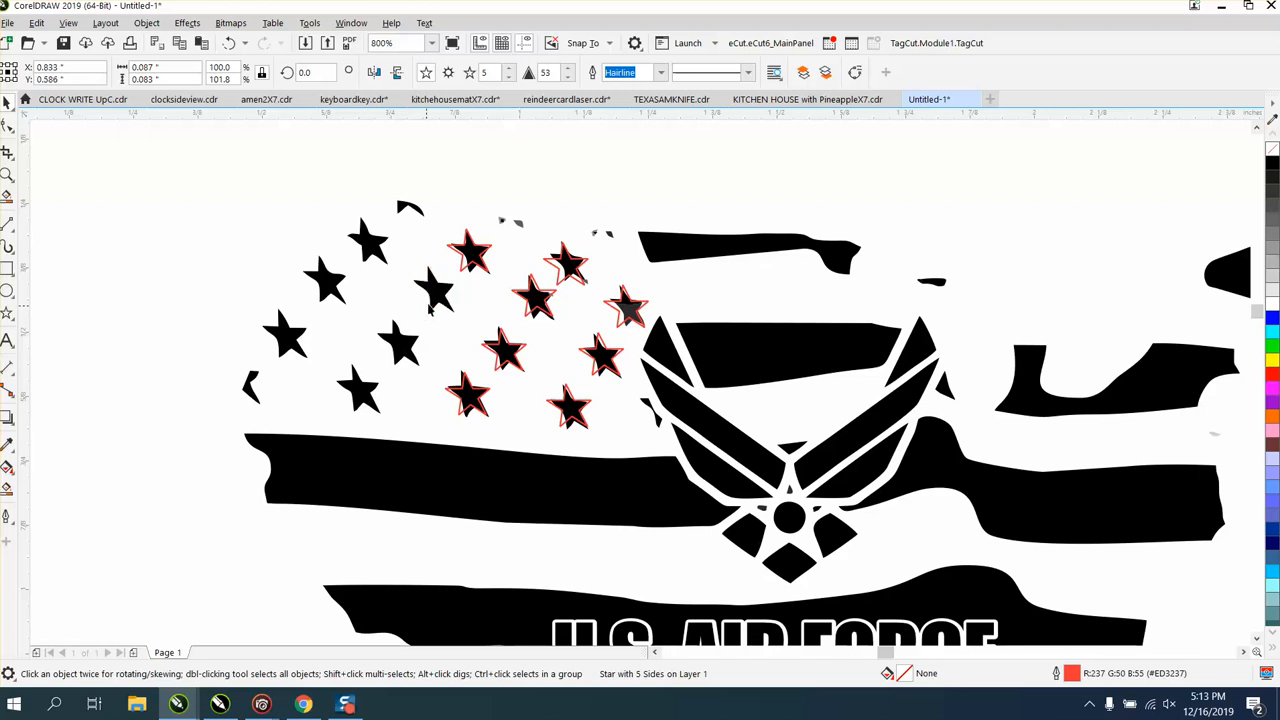
pyautogui.click(463, 275)
pyautogui.press('Up')
pyautogui.click(564, 283)
pyautogui.press('Up')
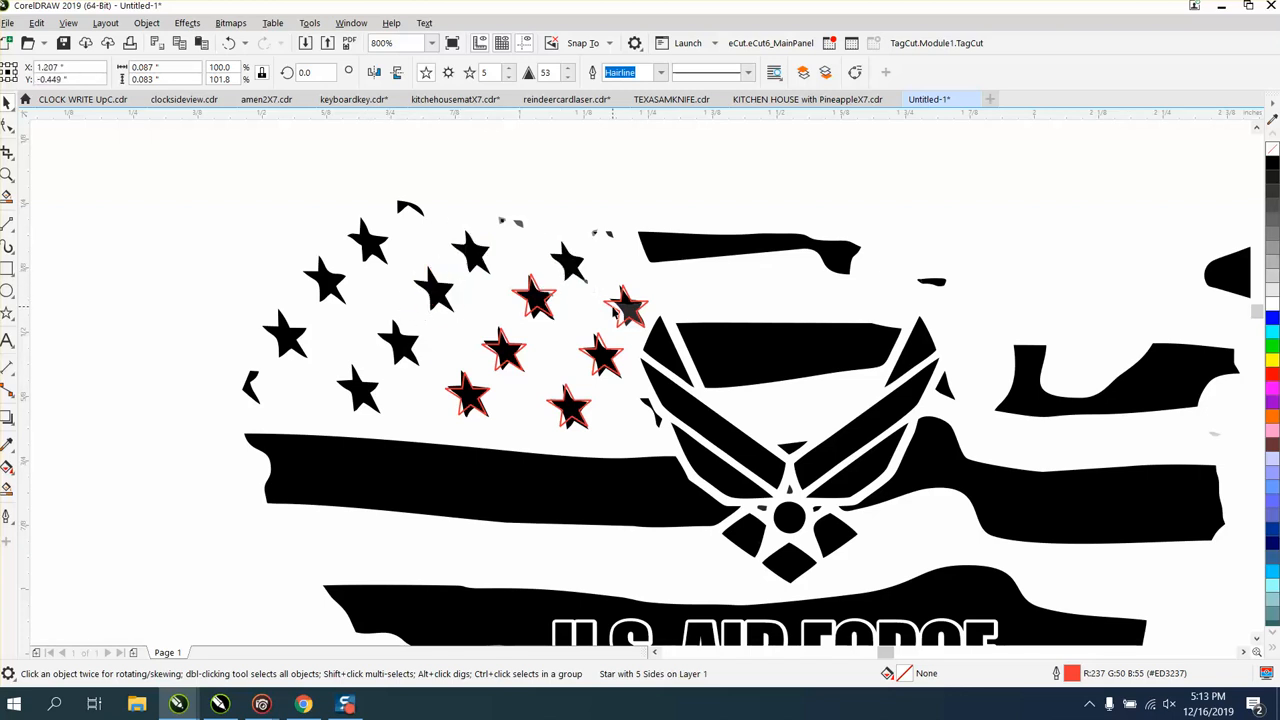
pyautogui.press('Up')
pyautogui.click(524, 316)
pyautogui.press('Up')
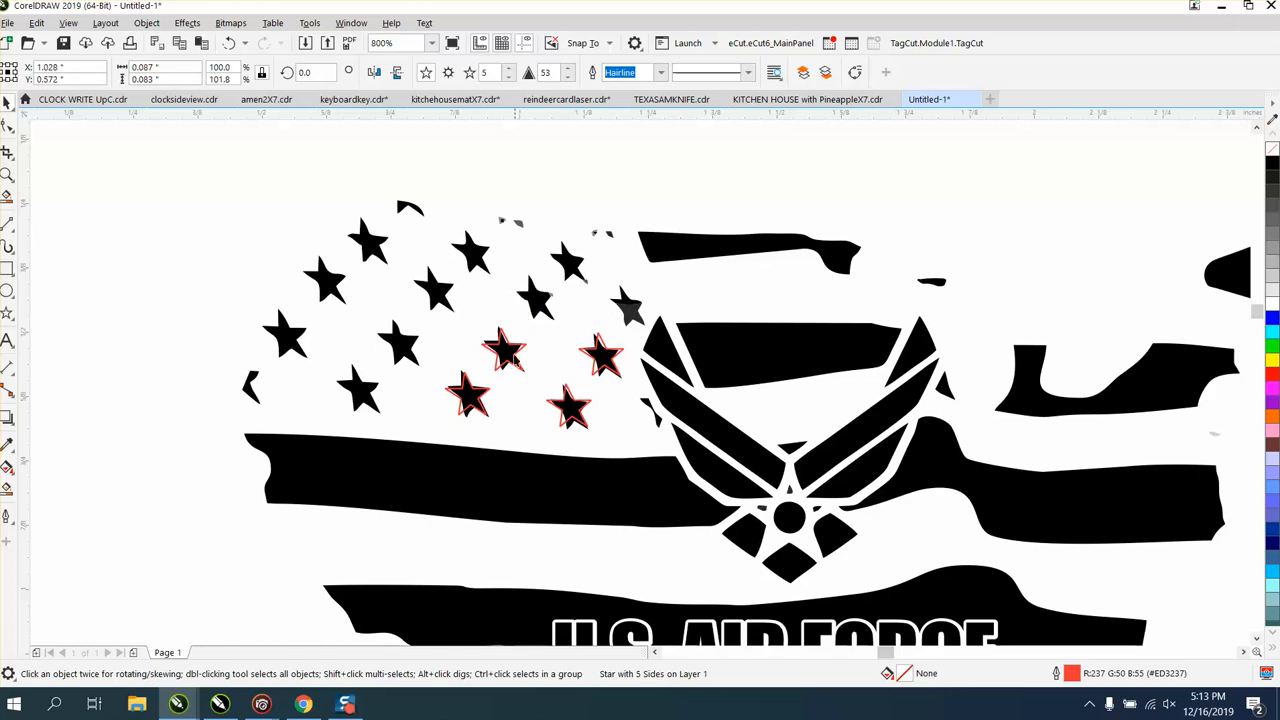
pyautogui.click(497, 370)
pyautogui.press('Up')
pyautogui.click(461, 418)
pyautogui.press('Up')
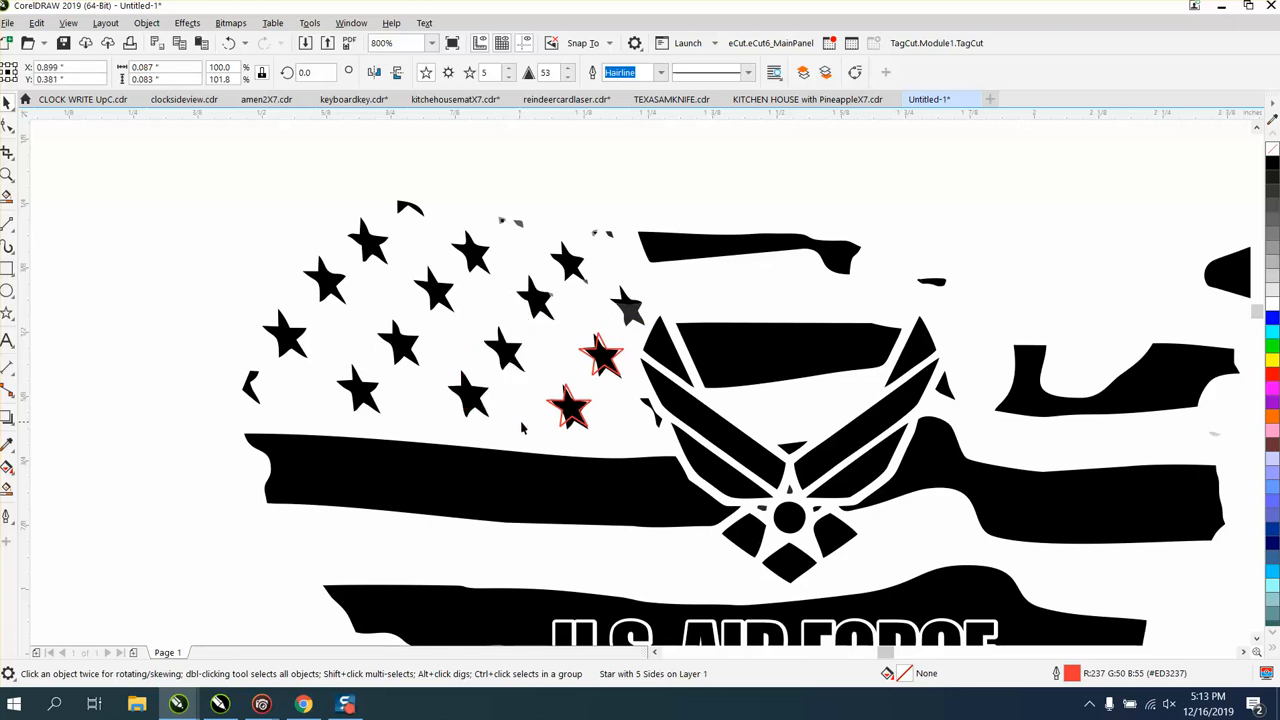
pyautogui.click(563, 425)
pyautogui.press('Up')
pyautogui.click(595, 372)
pyautogui.press('Up')
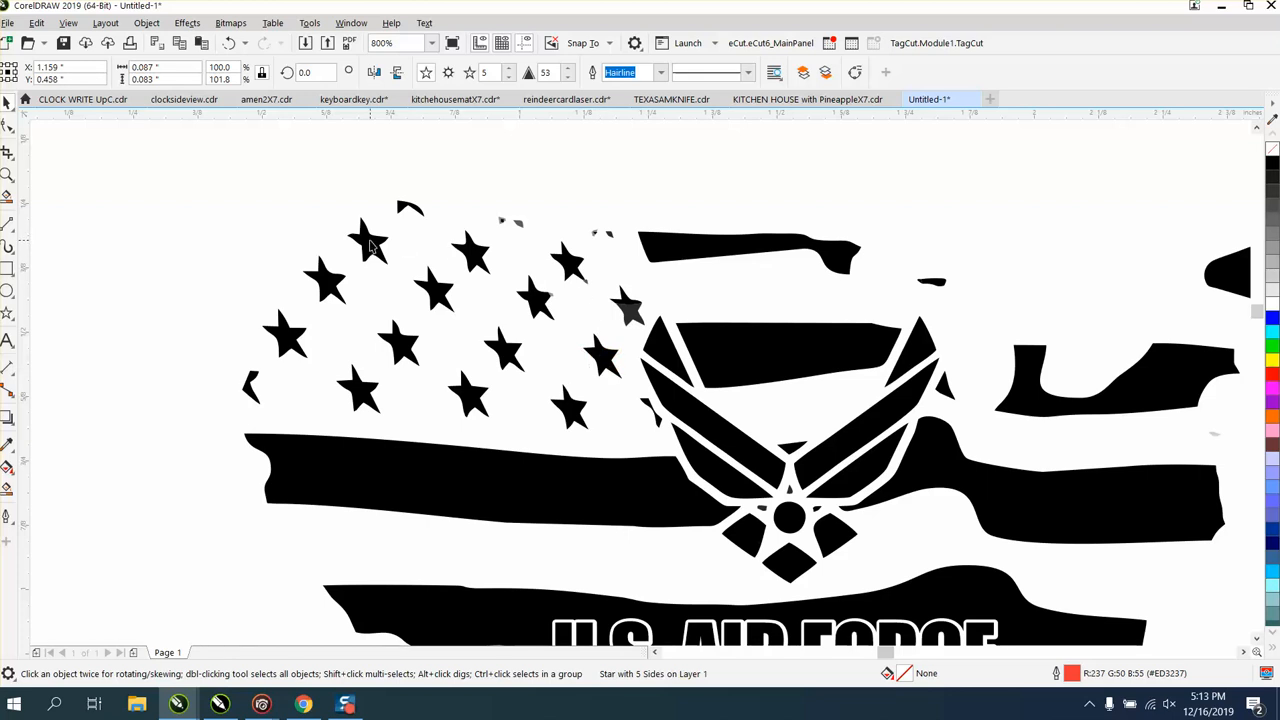
# - Delete all the whole distorted black stars from the traced flag, including the one split by the emblem's wing tip
pyautogui.click(370, 246)
pyautogui.press('XF86Calculator')
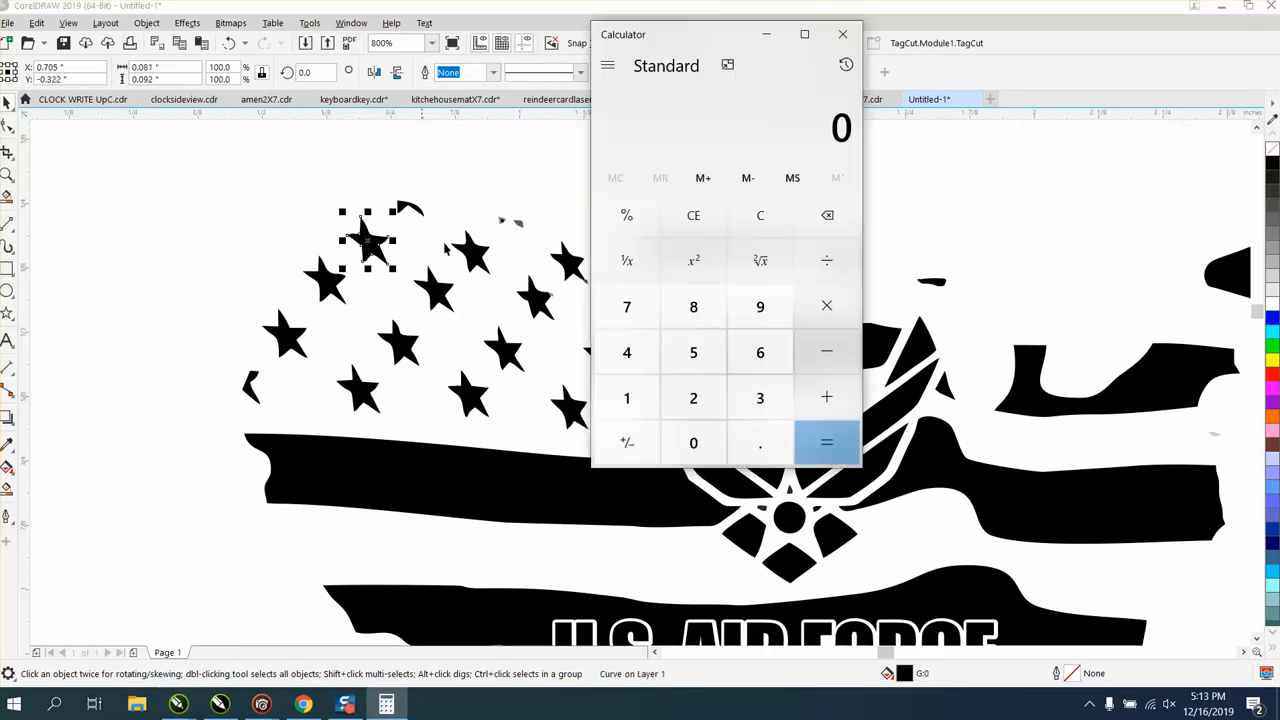
pyautogui.click(842, 34)
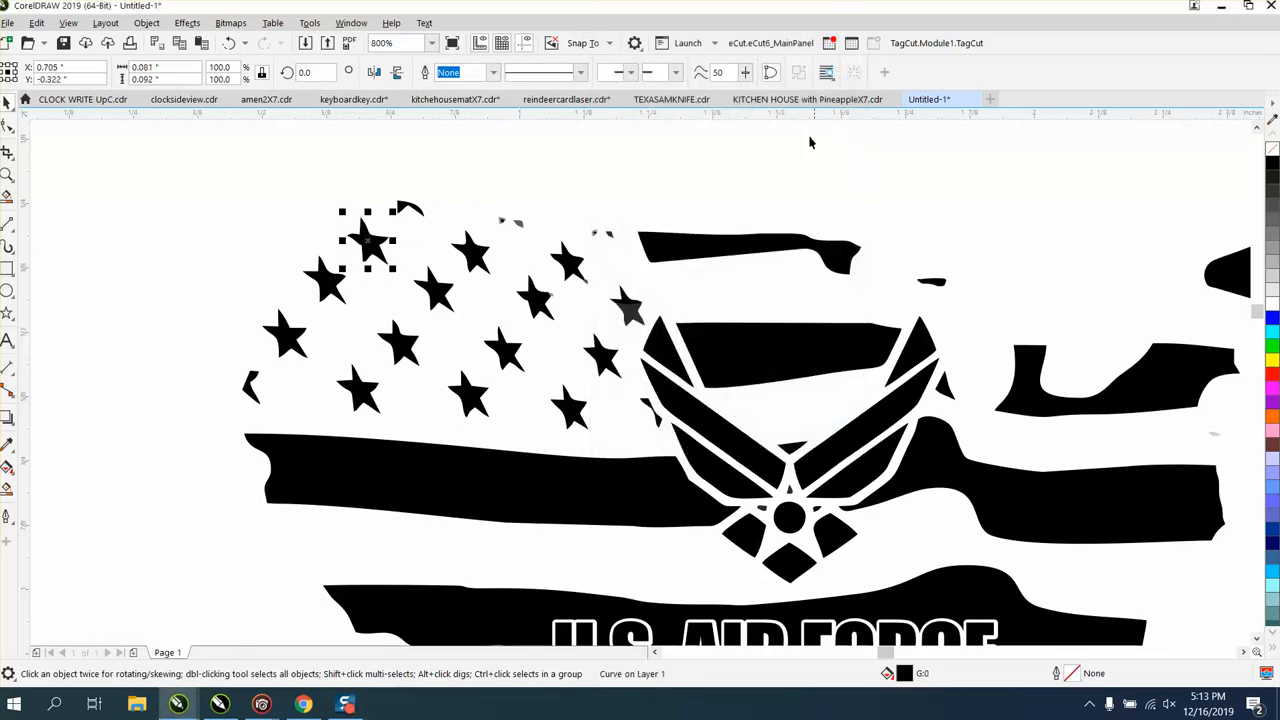
pyautogui.click(514, 261)
pyautogui.click(330, 285)
pyautogui.press('Delete')
pyautogui.click(292, 337)
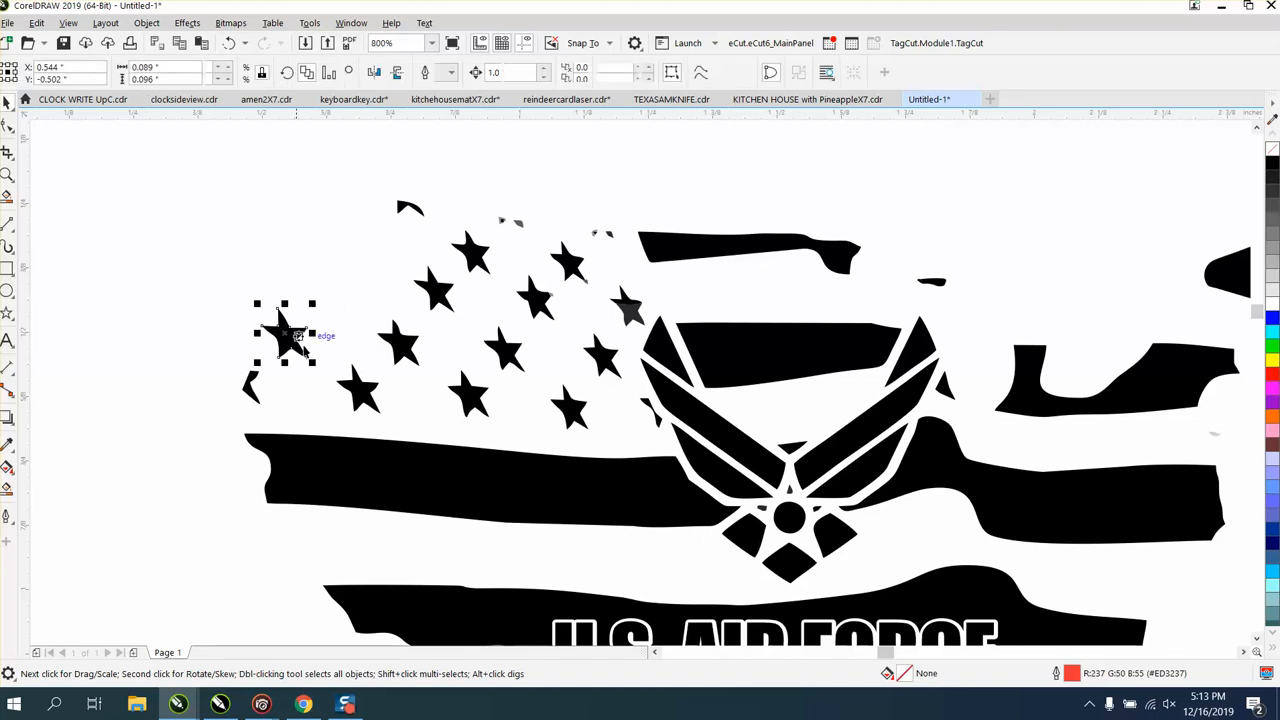
pyautogui.press('Delete')
pyautogui.click(360, 390)
pyautogui.press('Delete')
pyautogui.click(405, 345)
pyautogui.press('Delete')
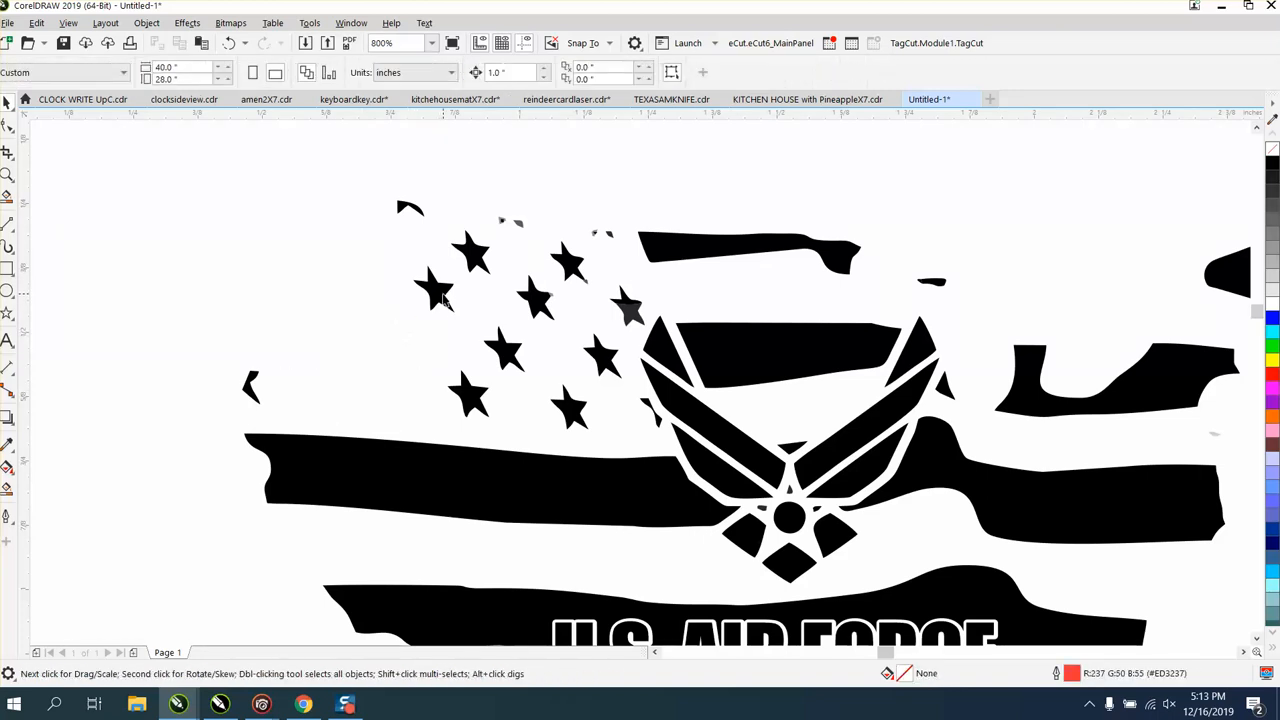
pyautogui.click(435, 290)
pyautogui.press('Delete')
pyautogui.click(470, 254)
pyautogui.press('Delete')
pyautogui.click(558, 261)
pyautogui.press('Delete')
pyautogui.click(535, 298)
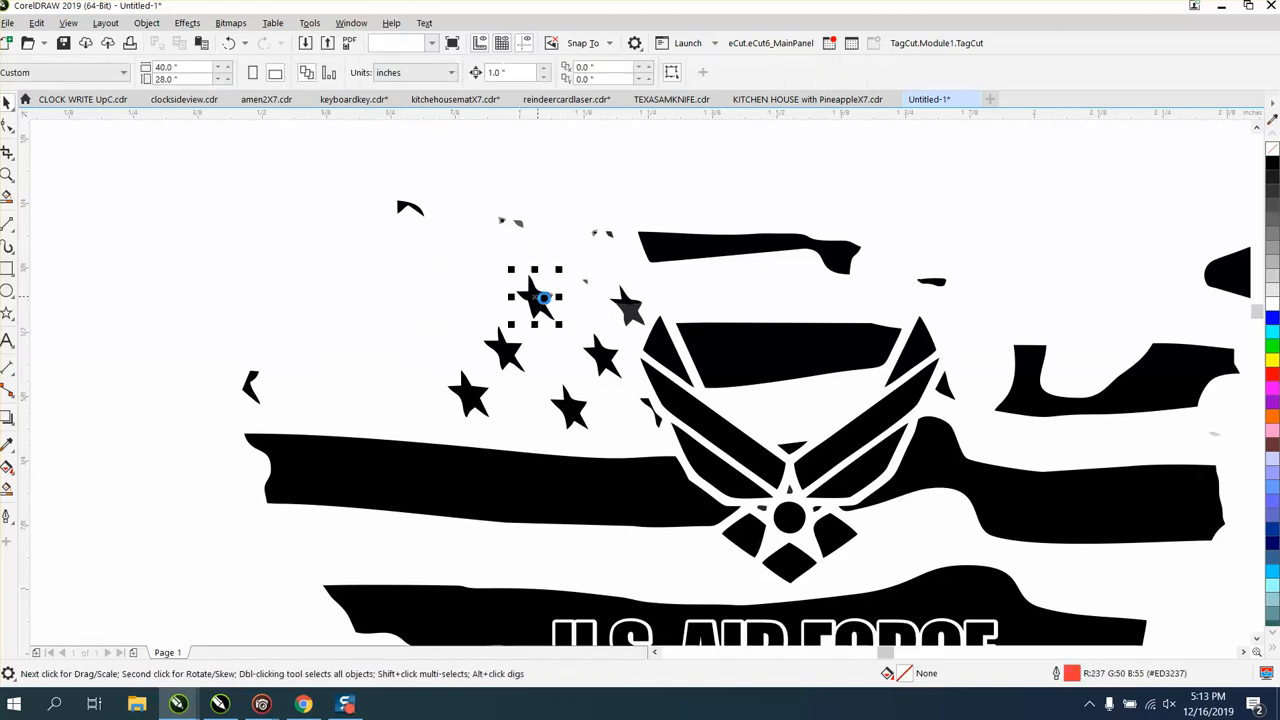
pyautogui.press('Delete')
pyautogui.click(620, 305)
pyautogui.press('Delete')
pyautogui.click(587, 286)
pyautogui.press('Delete')
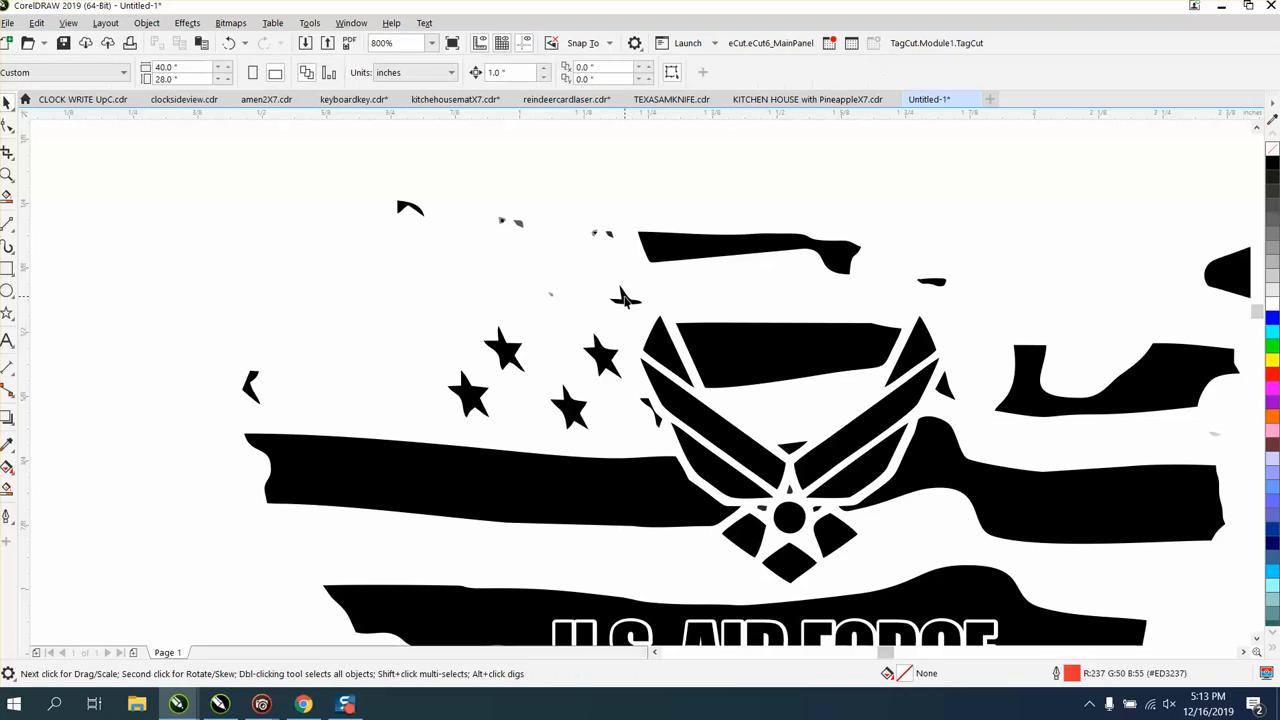
pyautogui.click(626, 296)
pyautogui.press('Delete')
pyautogui.click(601, 357)
pyautogui.press('Delete')
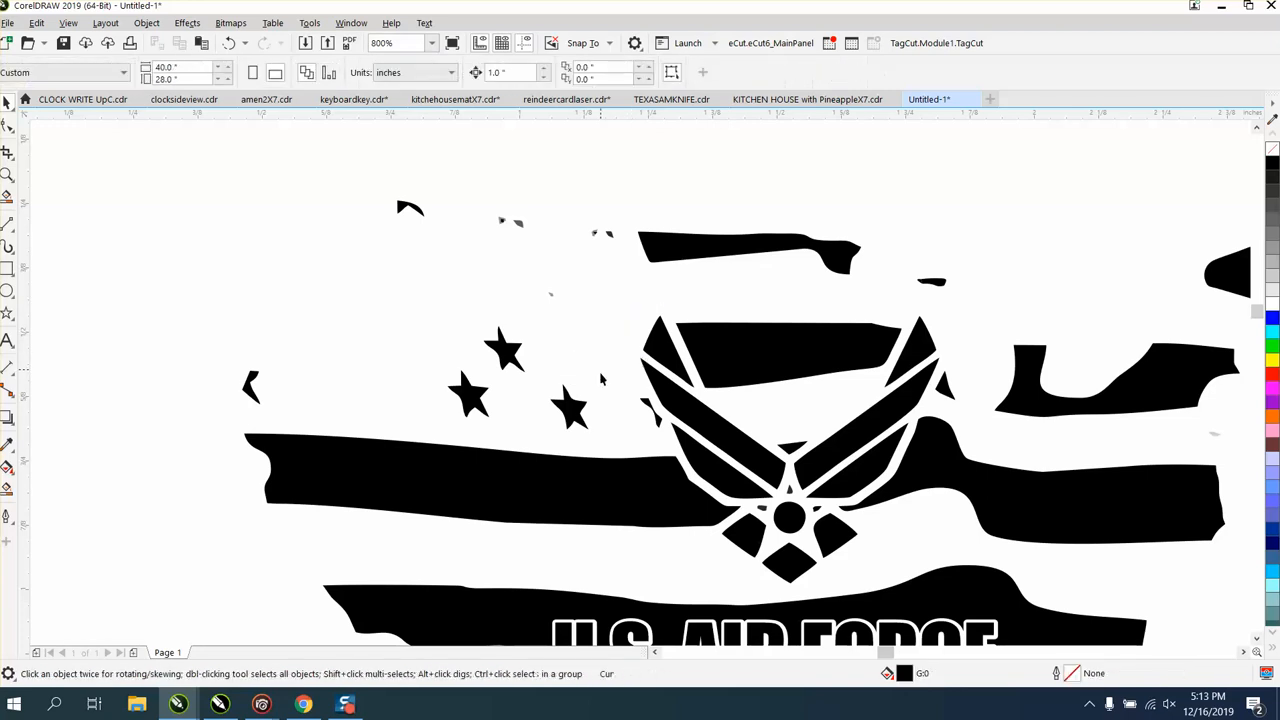
pyautogui.click(568, 406)
pyautogui.press('Delete')
pyautogui.click(504, 351)
pyautogui.press('Delete')
pyautogui.click(491, 378)
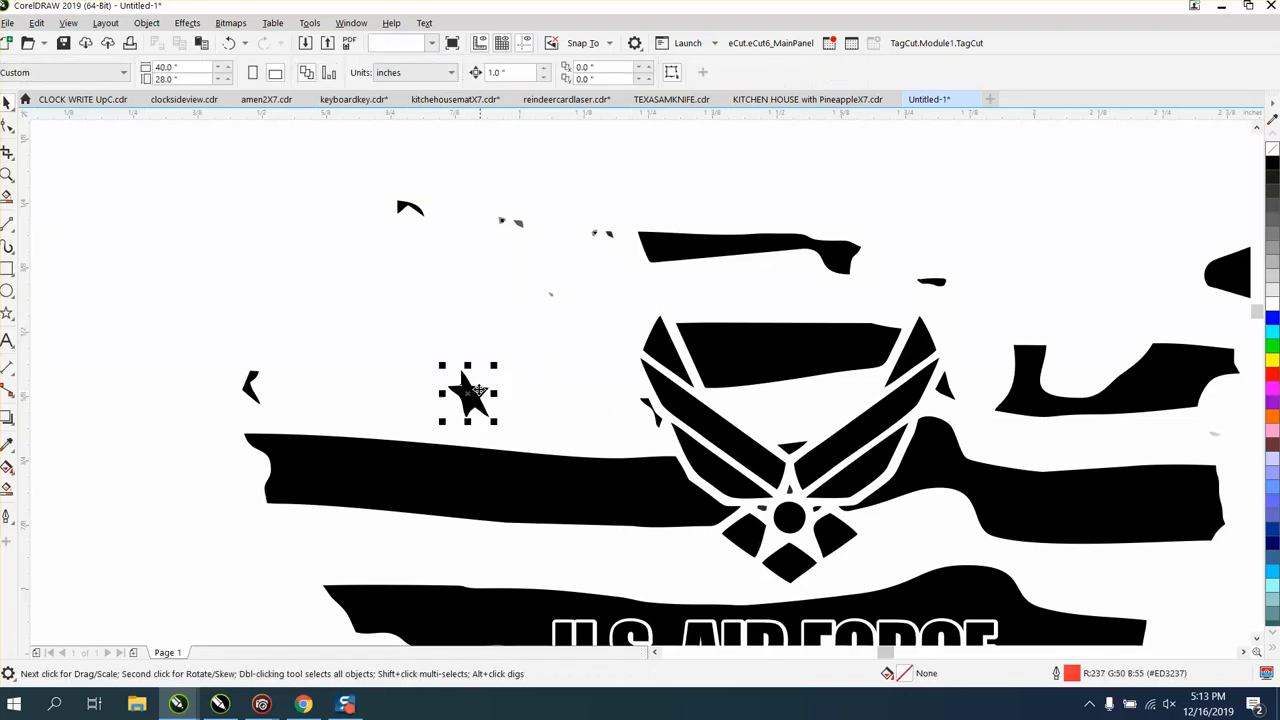
pyautogui.press('Delete')
# - Give all the red stars a black fill without an outline and move them 1 inch down into the flag
pyautogui.scroll(-3, 490, 350)
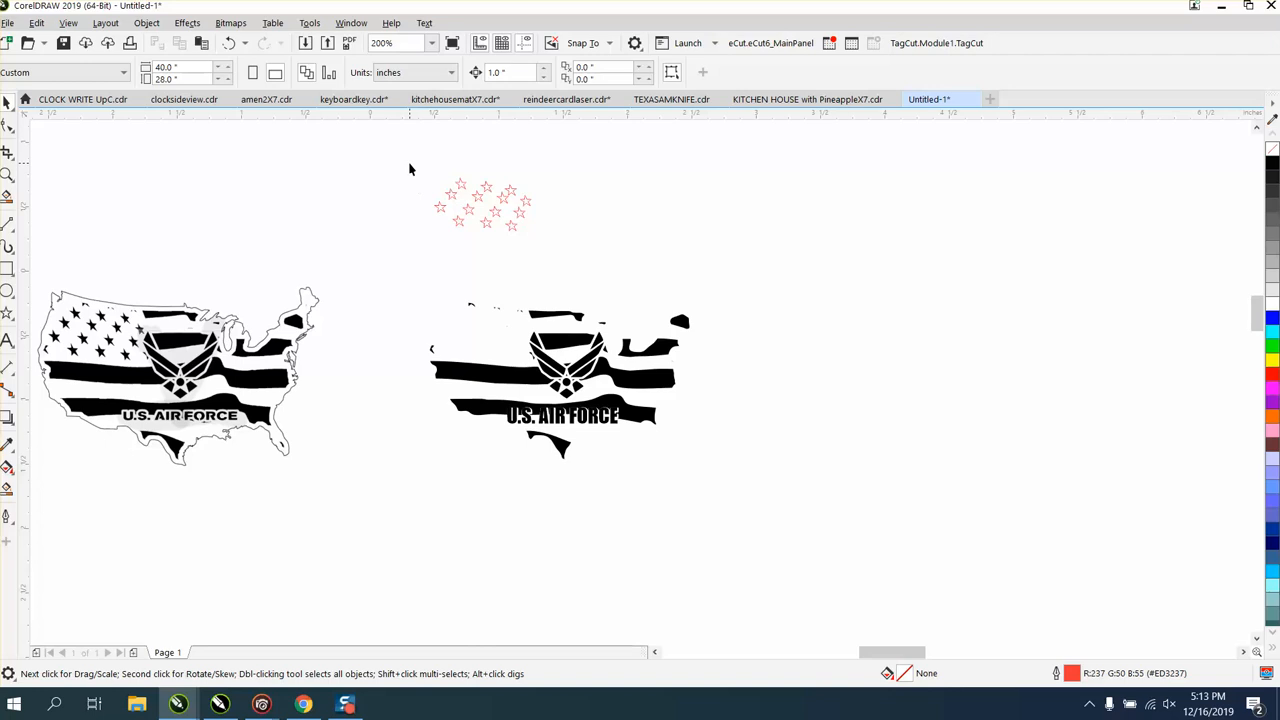
pyautogui.moveTo(591, 263); pyautogui.dragTo(591, 262)
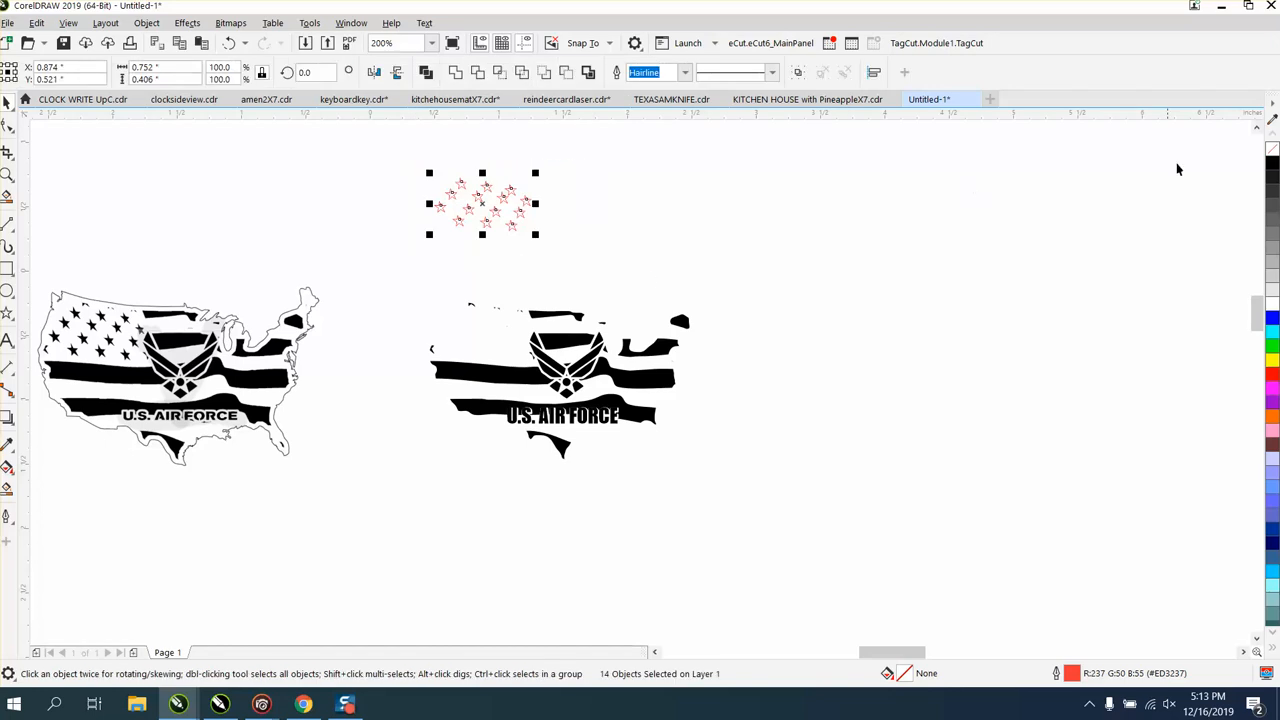
pyautogui.click(1270, 164)
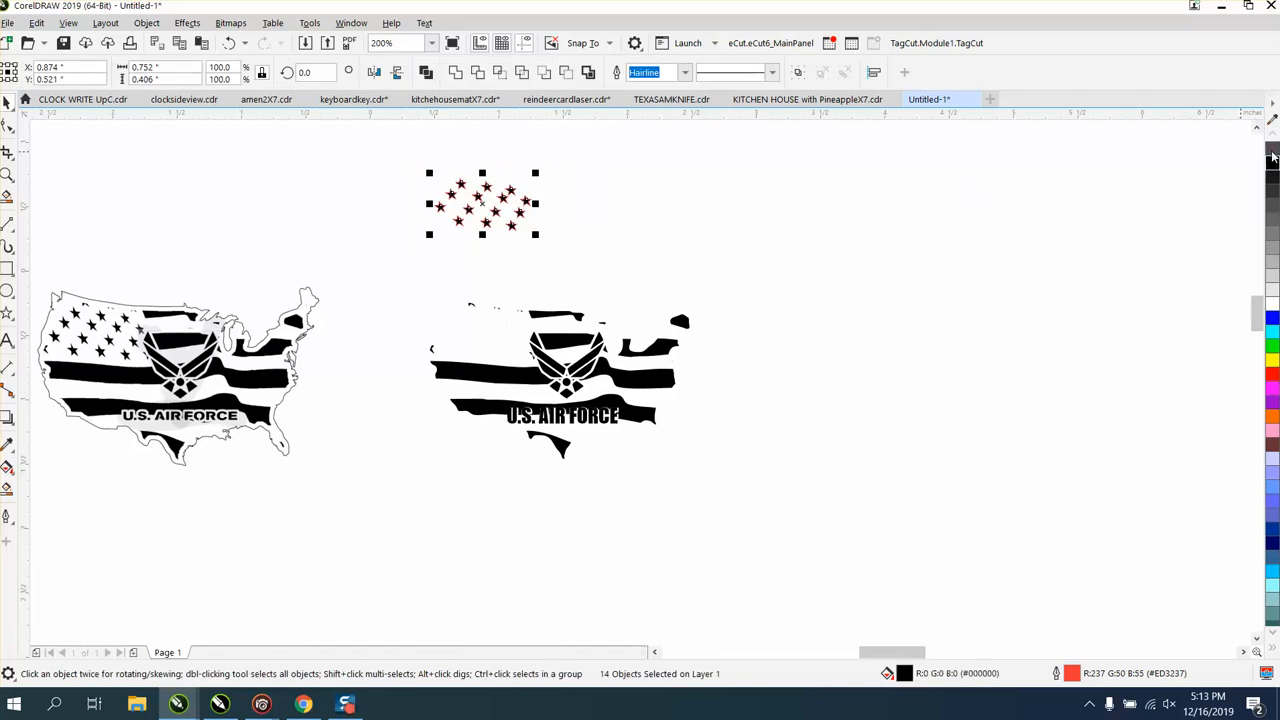
pyautogui.rightClick(1272, 150)
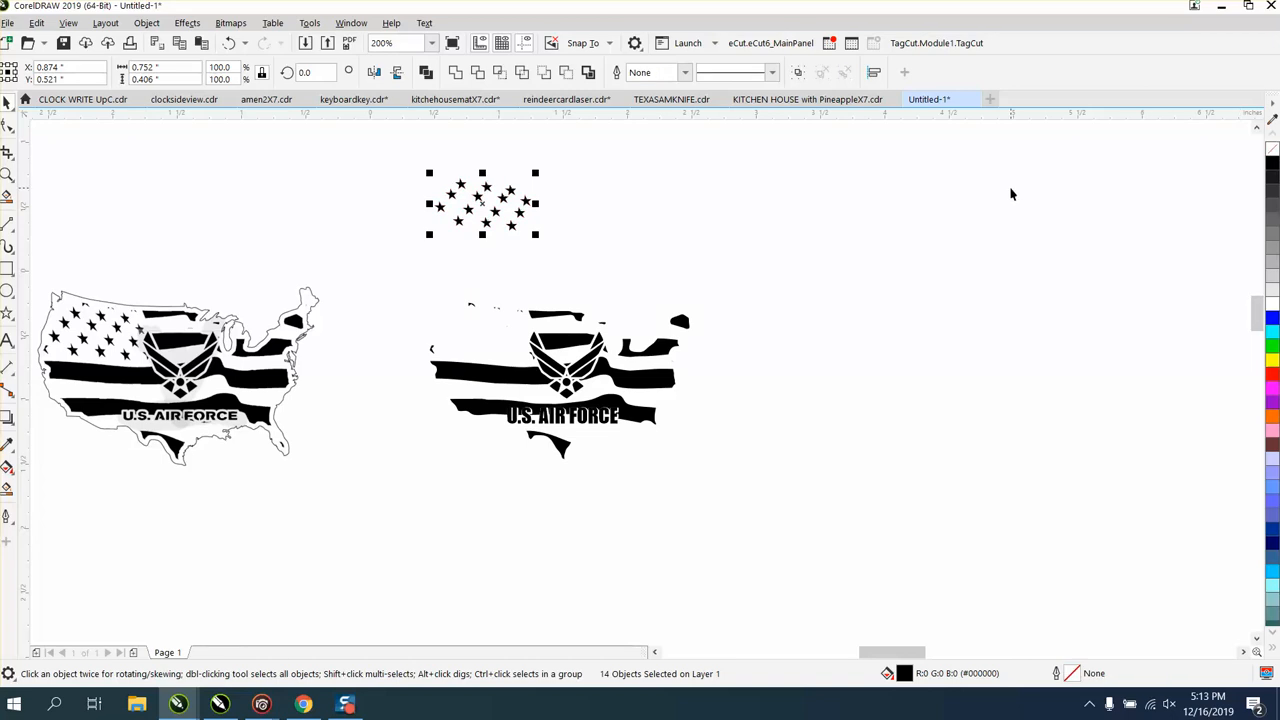
pyautogui.press('Down')
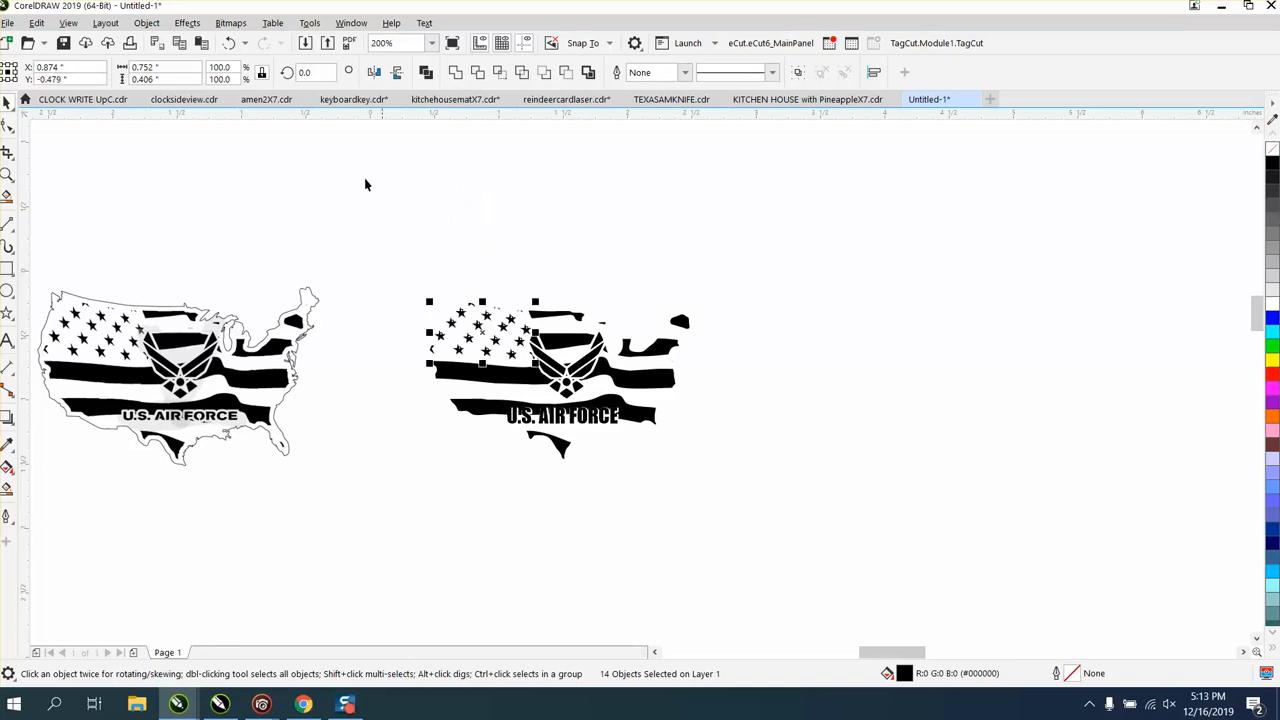
# - Place a copy of the flag's leftmost whole star just beside it, with no fill and a red hairline outline
pyautogui.click(7, 174)
pyautogui.moveTo(409, 271); pyautogui.dragTo(693, 443)
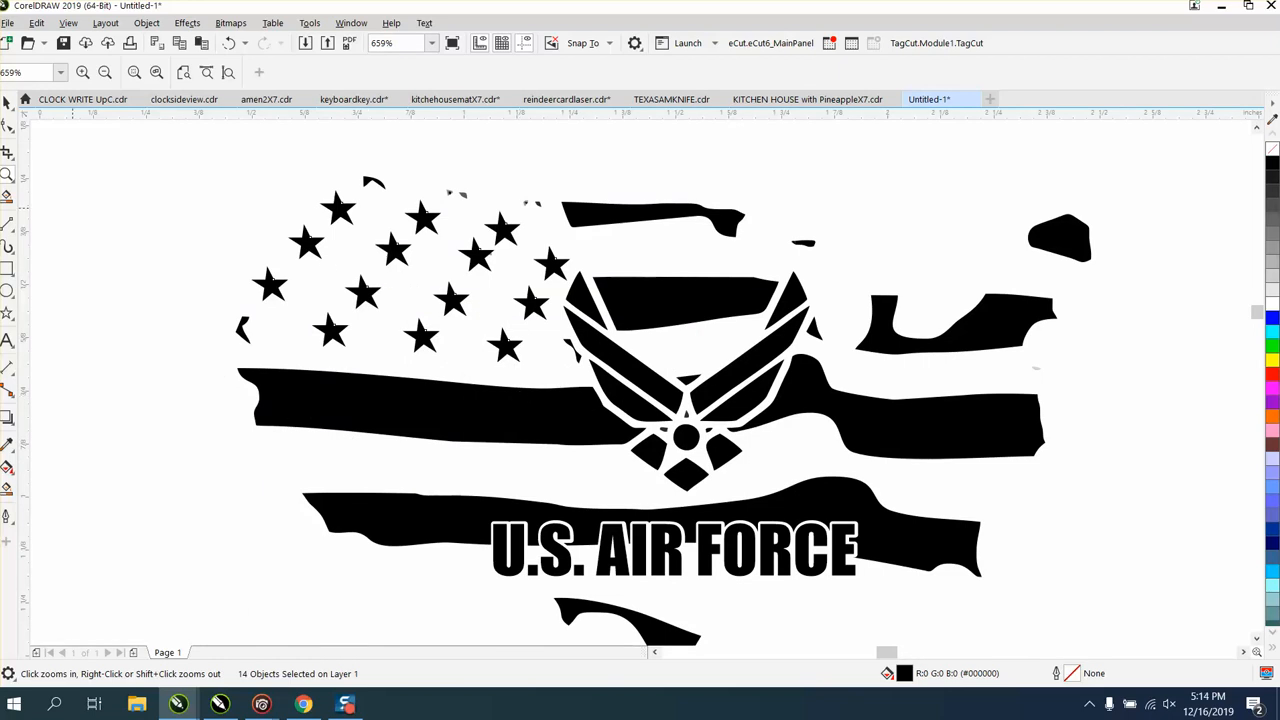
pyautogui.click(7, 102)
pyautogui.click(244, 230)
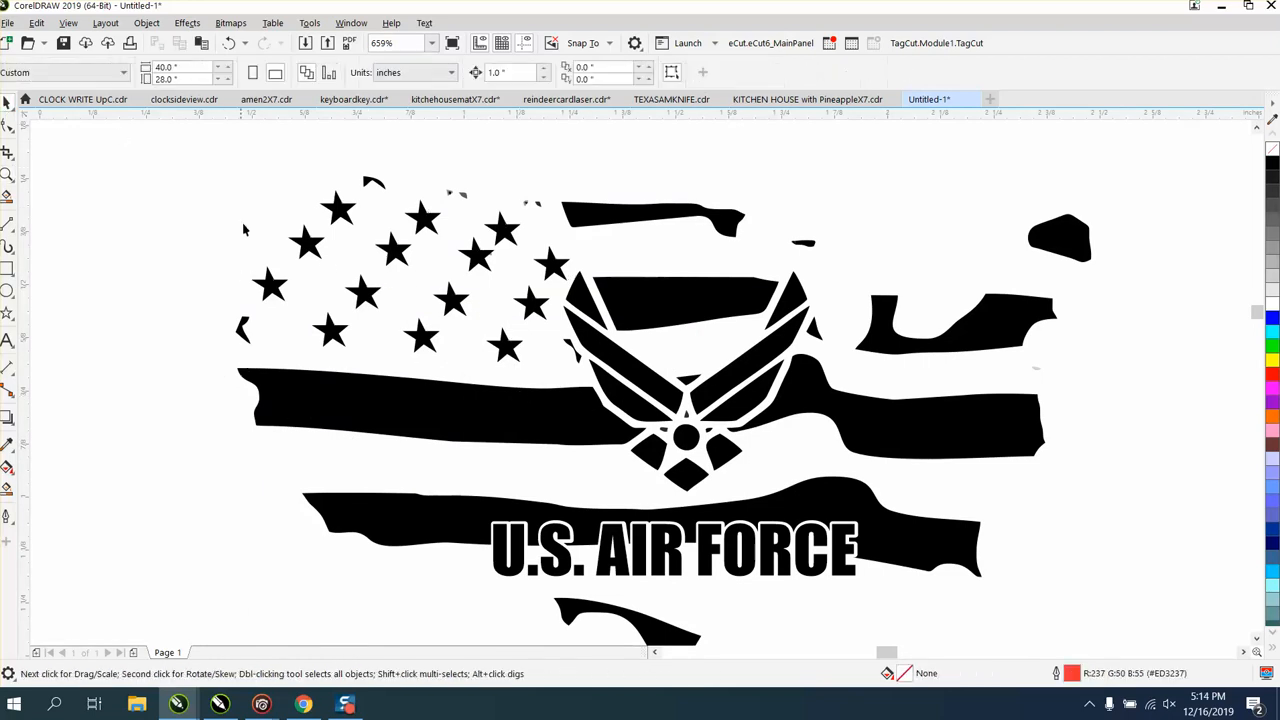
pyautogui.click(269, 288)
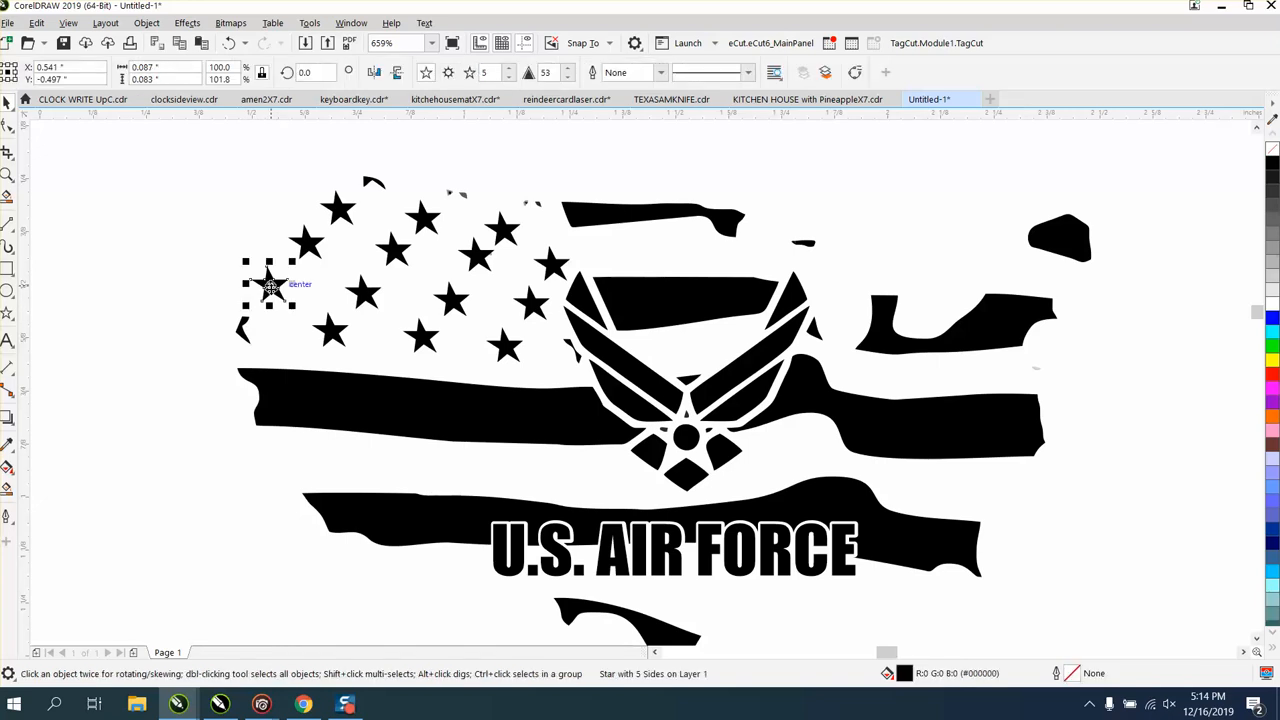
pyautogui.moveTo(269, 288); pyautogui.dragTo(214, 286)
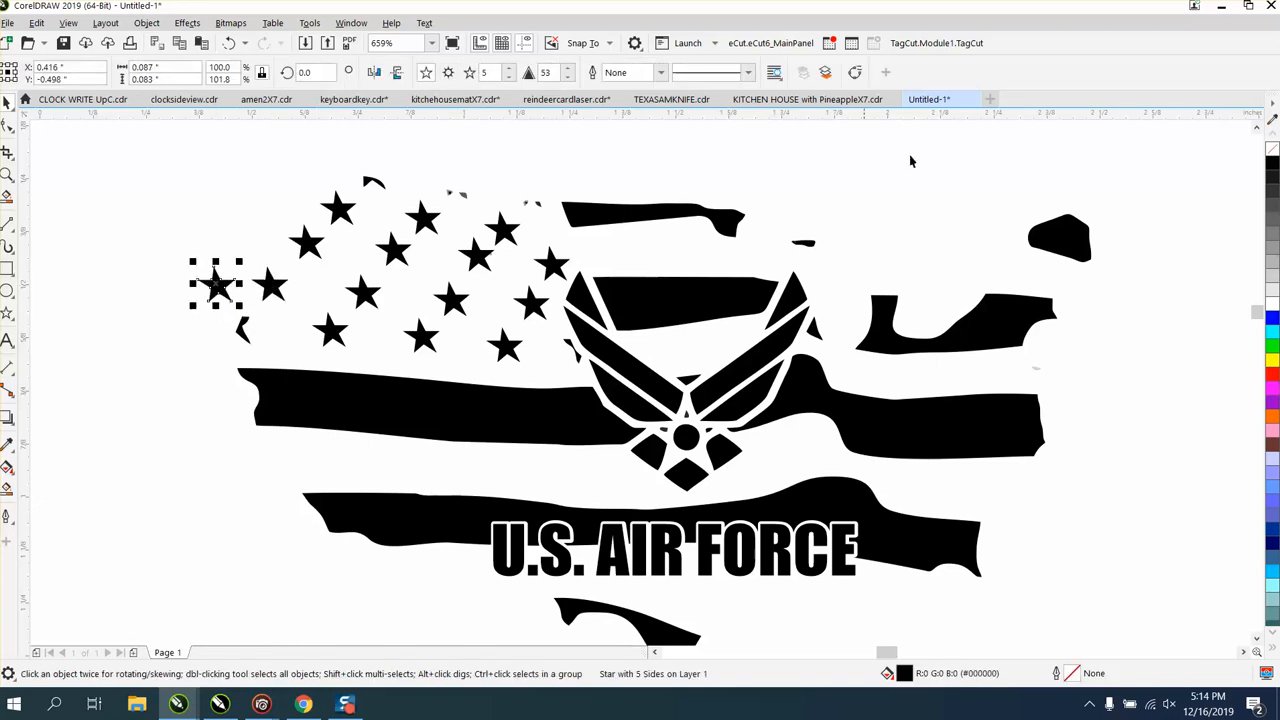
pyautogui.click(1273, 149)
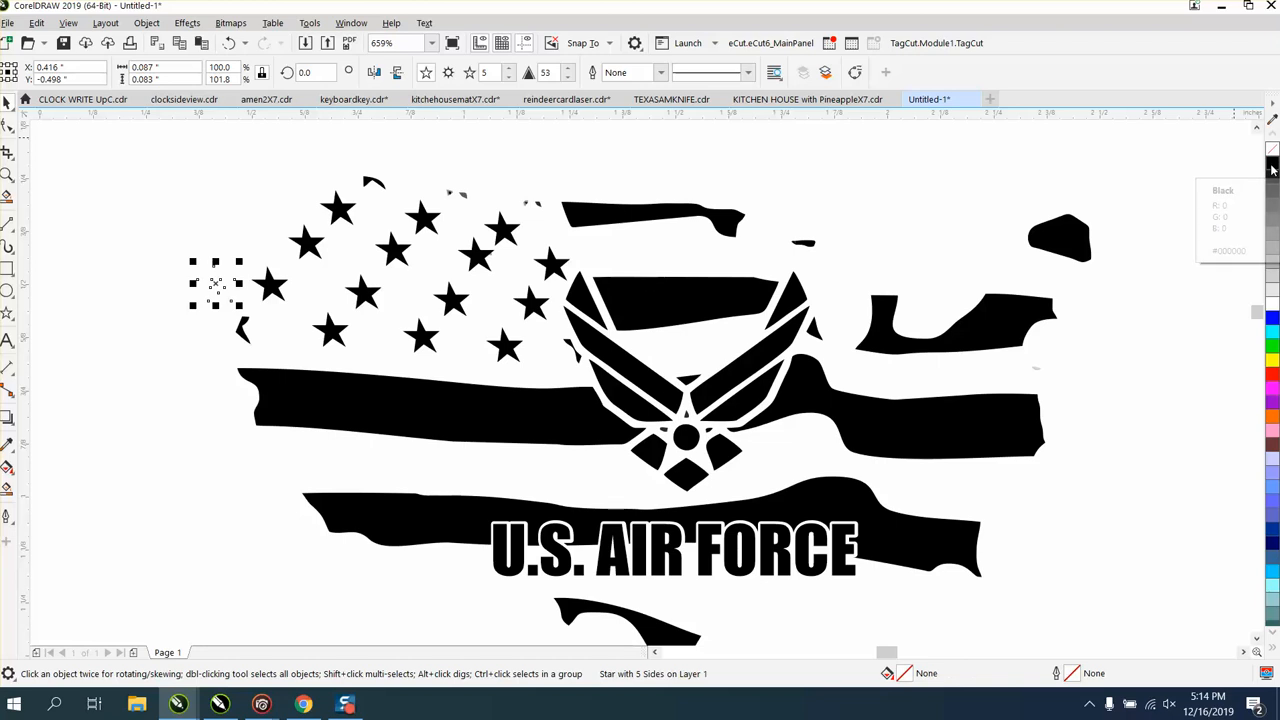
pyautogui.rightClick(1273, 374)
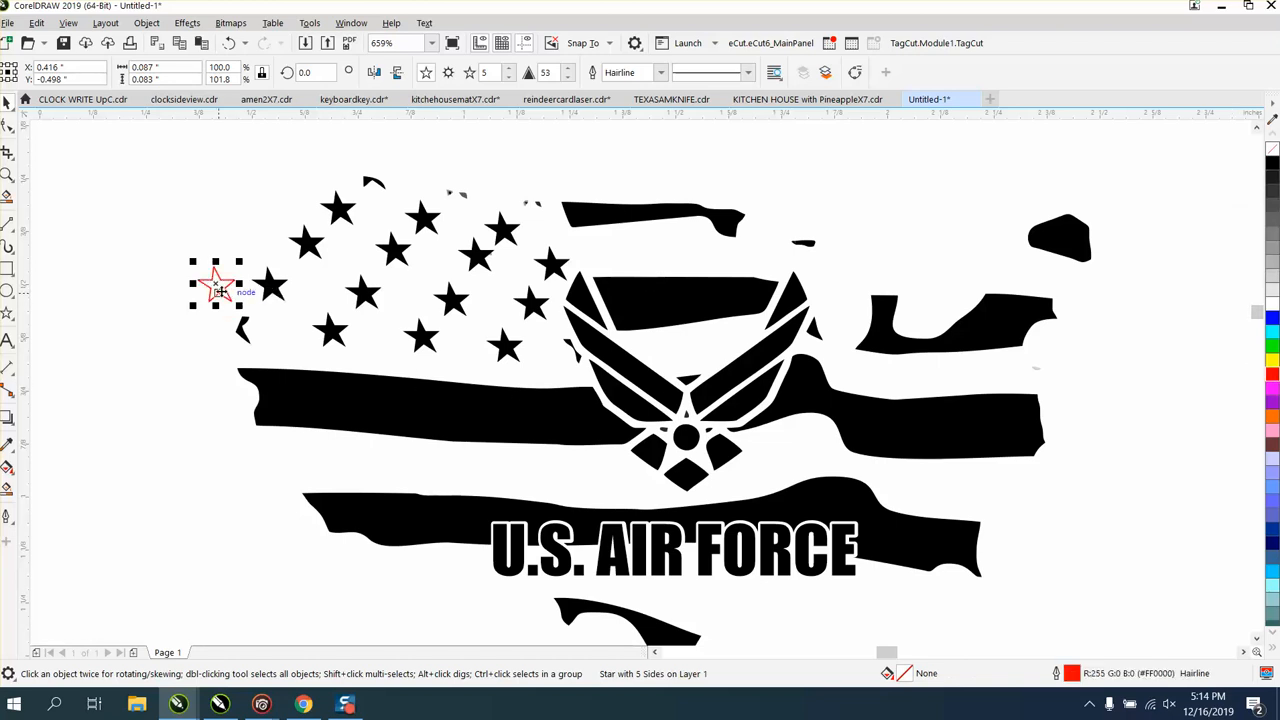
# - Position the red star outline over the partial star at the flag's left edge, matching its remaining right-hand points
pyautogui.moveTo(218, 288); pyautogui.dragTo(239, 323)
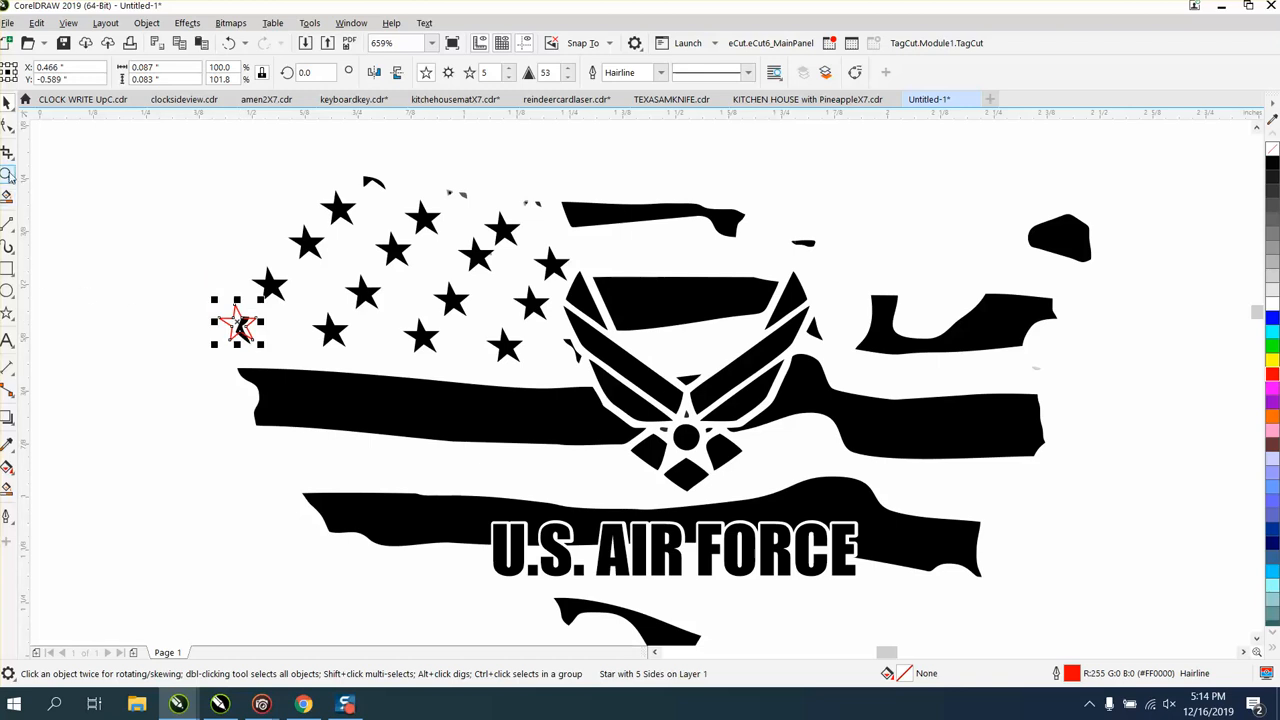
pyautogui.press('z')
pyautogui.moveTo(189, 286); pyautogui.dragTo(380, 376)
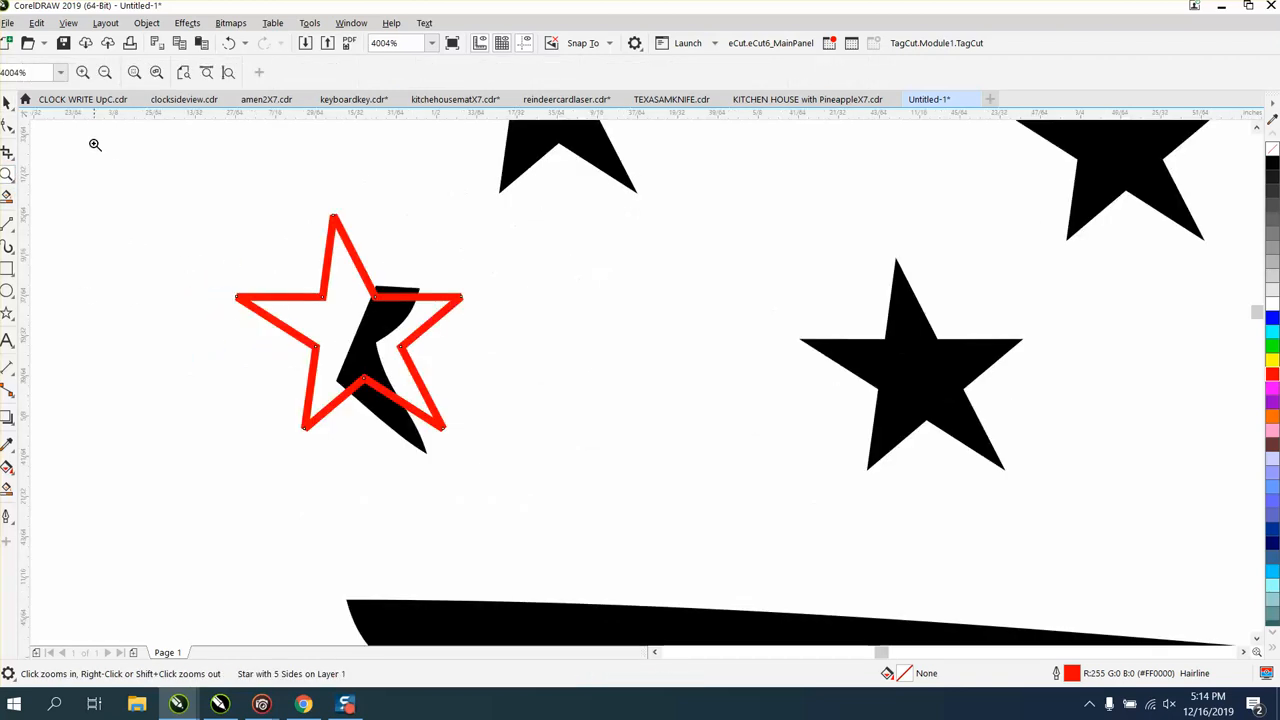
pyautogui.click(7, 103)
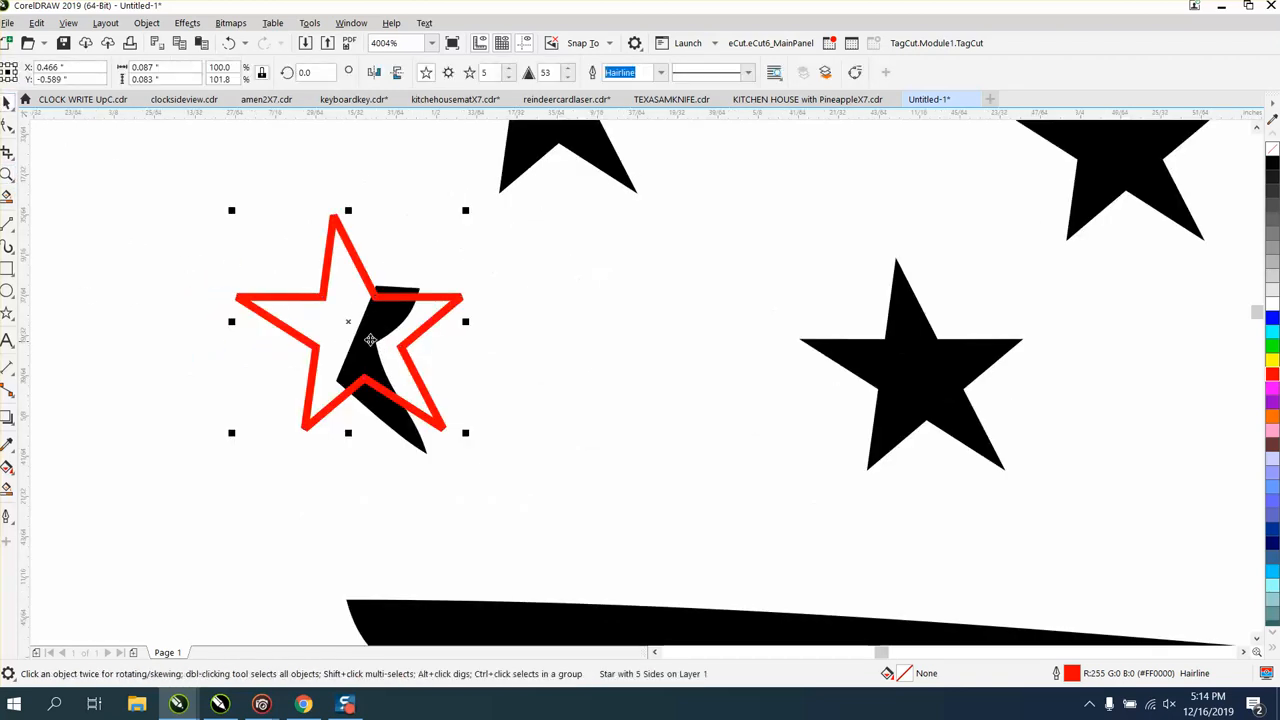
pyautogui.moveTo(351, 321); pyautogui.dragTo(342, 333)
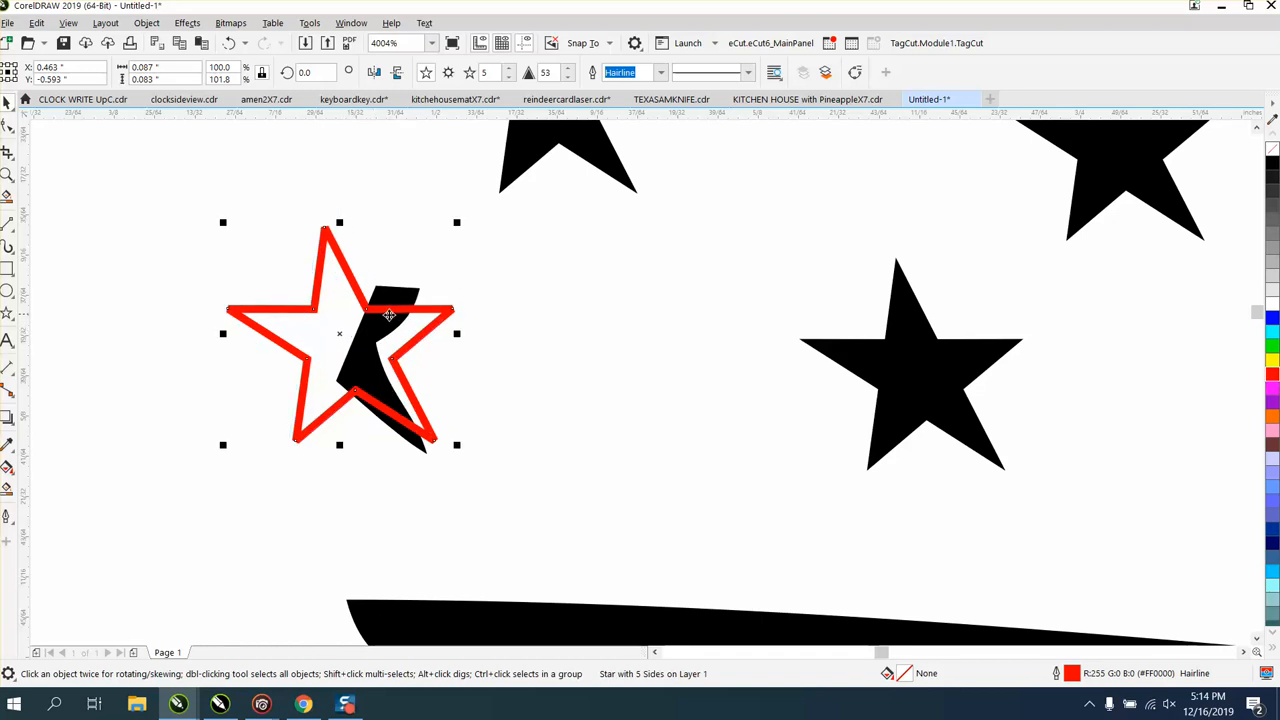
# - Draw a straight line across the red star along the partial star's cut edge, and delete the distorted black fragment underneath
pyautogui.click(15, 377)
pyautogui.moveTo(13, 229)
pyautogui.click(70, 243)
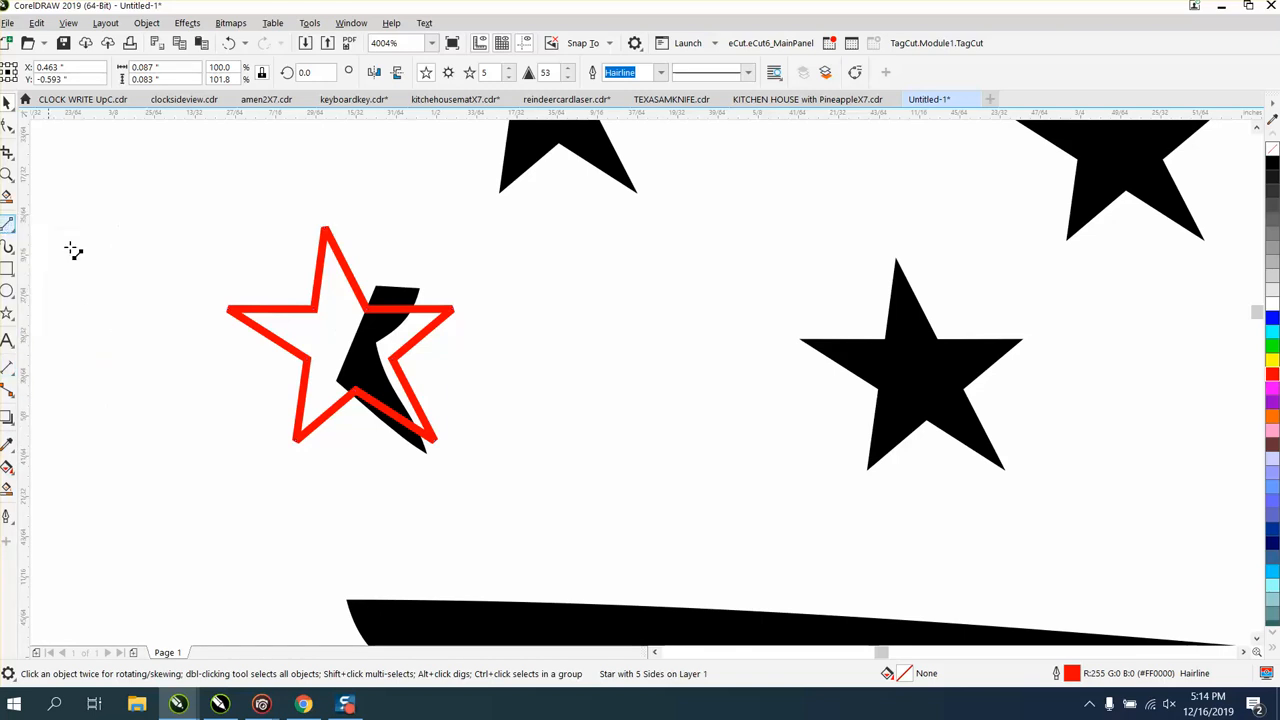
pyautogui.moveTo(358, 315); pyautogui.dragTo(322, 416)
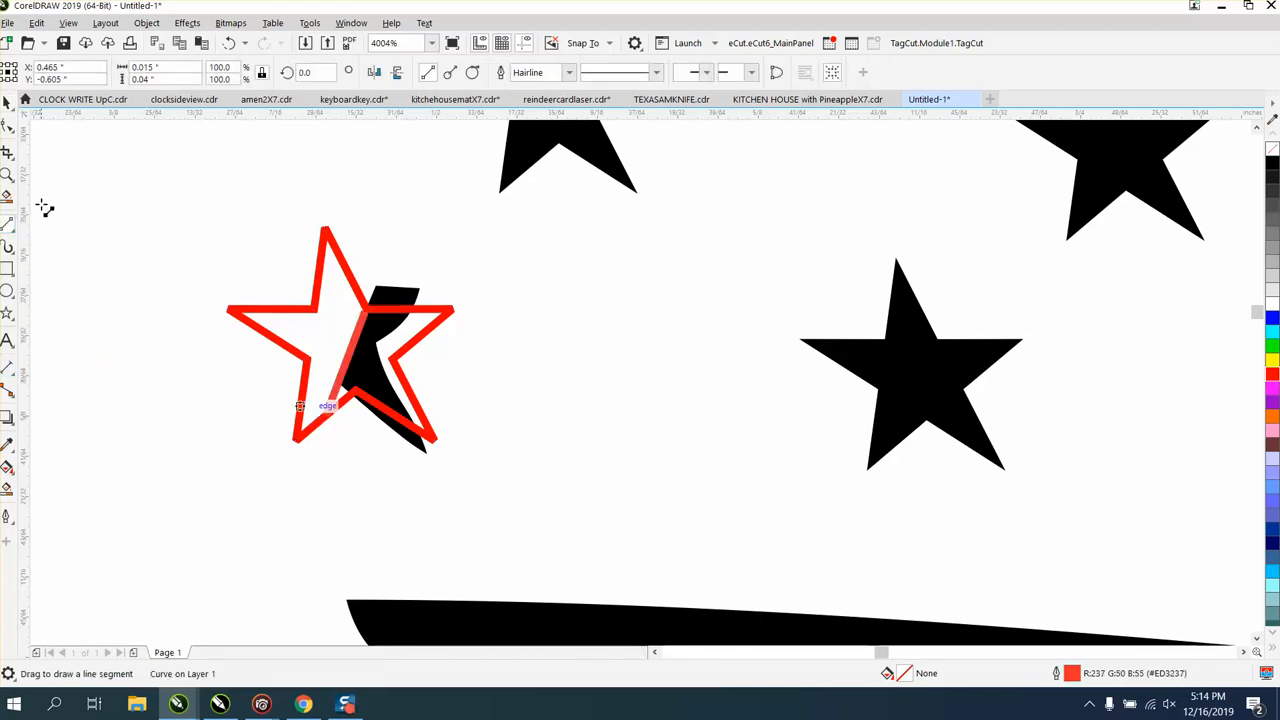
pyautogui.click(8, 104)
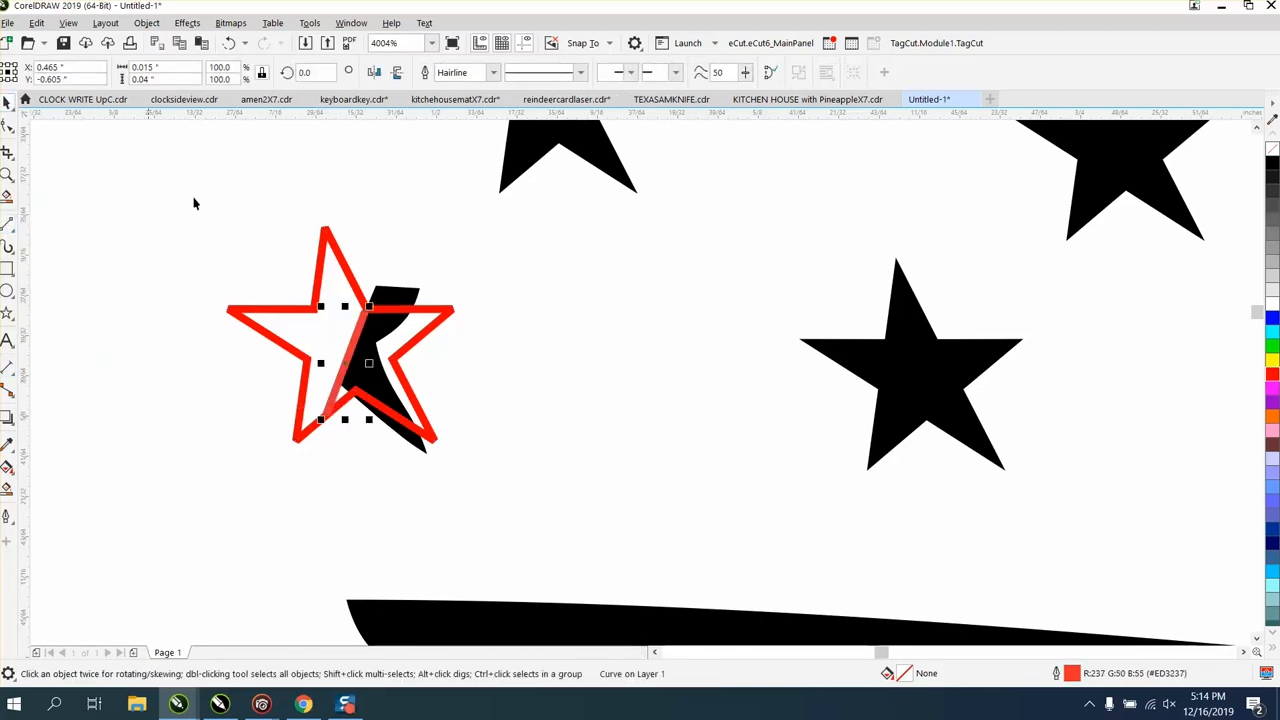
pyautogui.click(413, 295)
pyautogui.press('Delete')
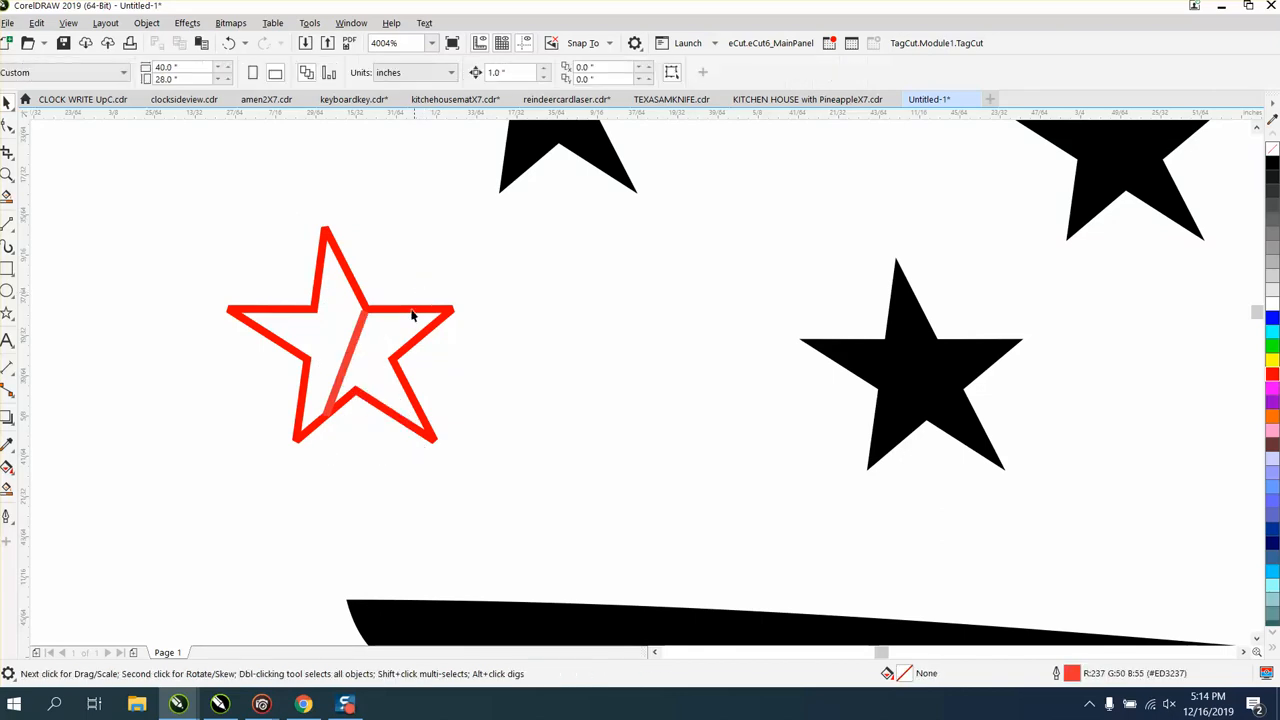
# - Set the Smart Fill colour to black from the RGB palette
pyautogui.click(6, 490)
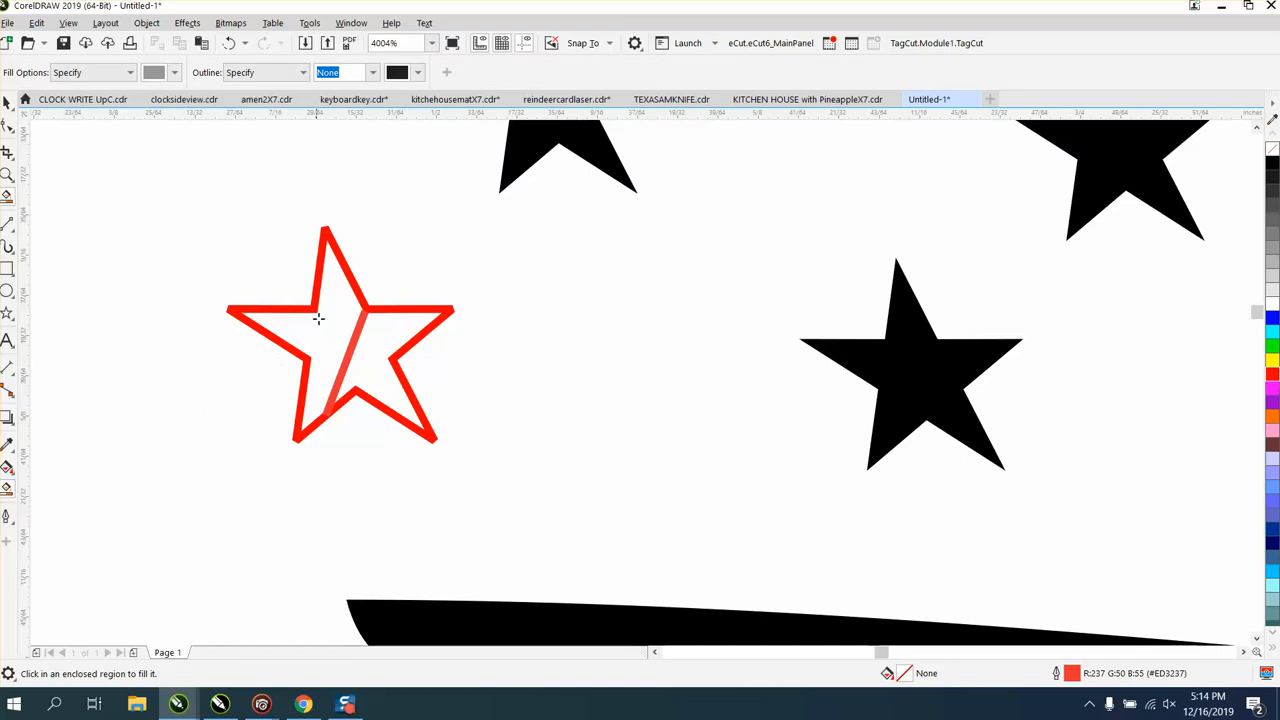
pyautogui.click(174, 72)
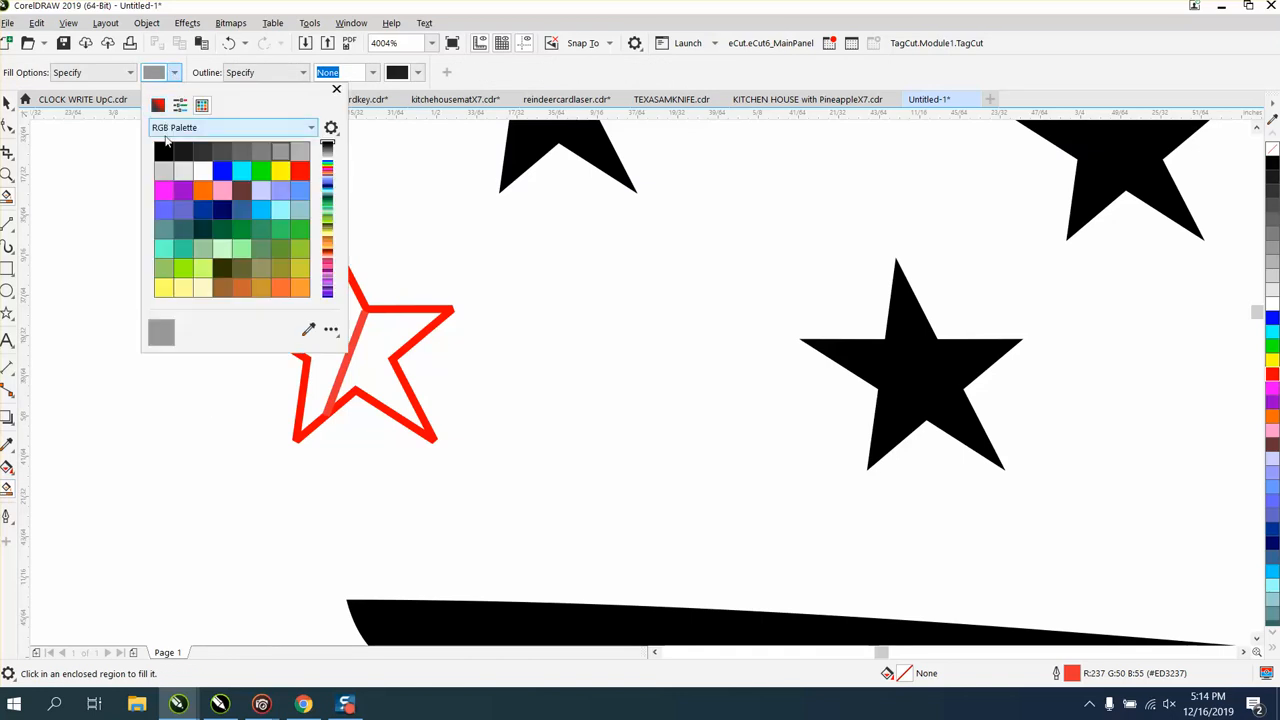
pyautogui.click(164, 149)
# - Try to fill only the star section to the right of the dividing line with black, and undo the fill
pyautogui.click(382, 320)
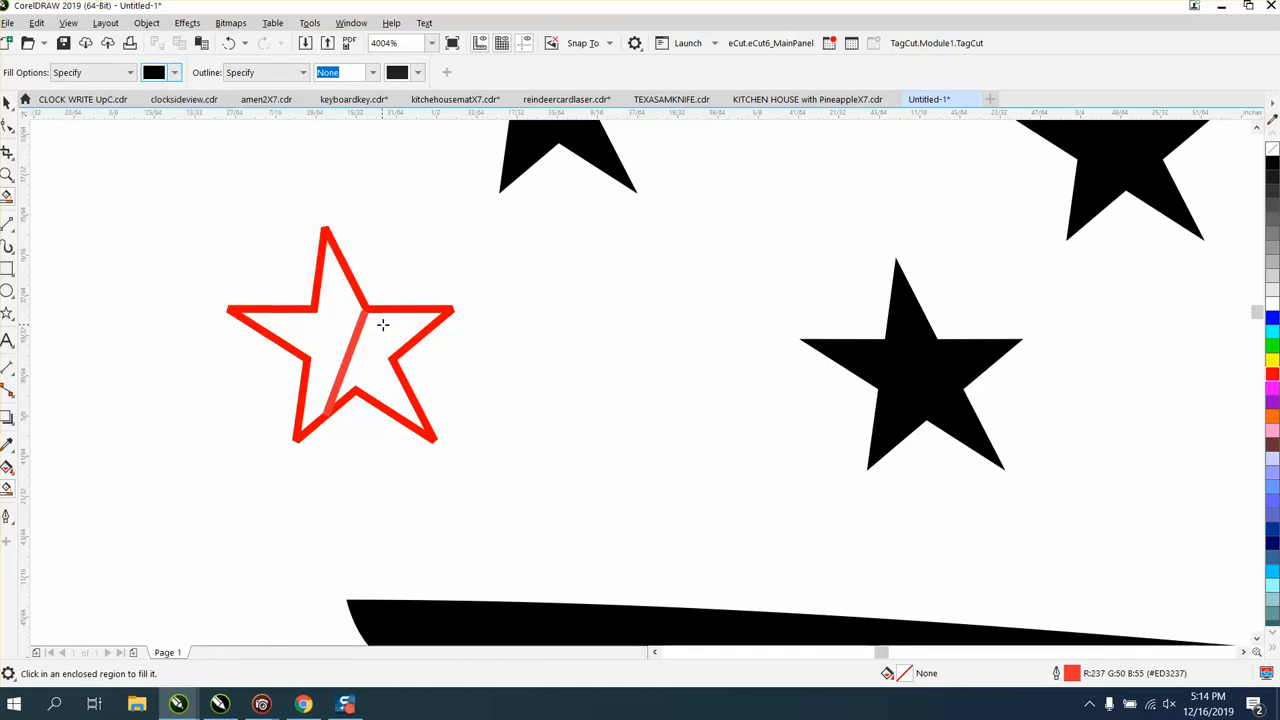
pyautogui.click(382, 324)
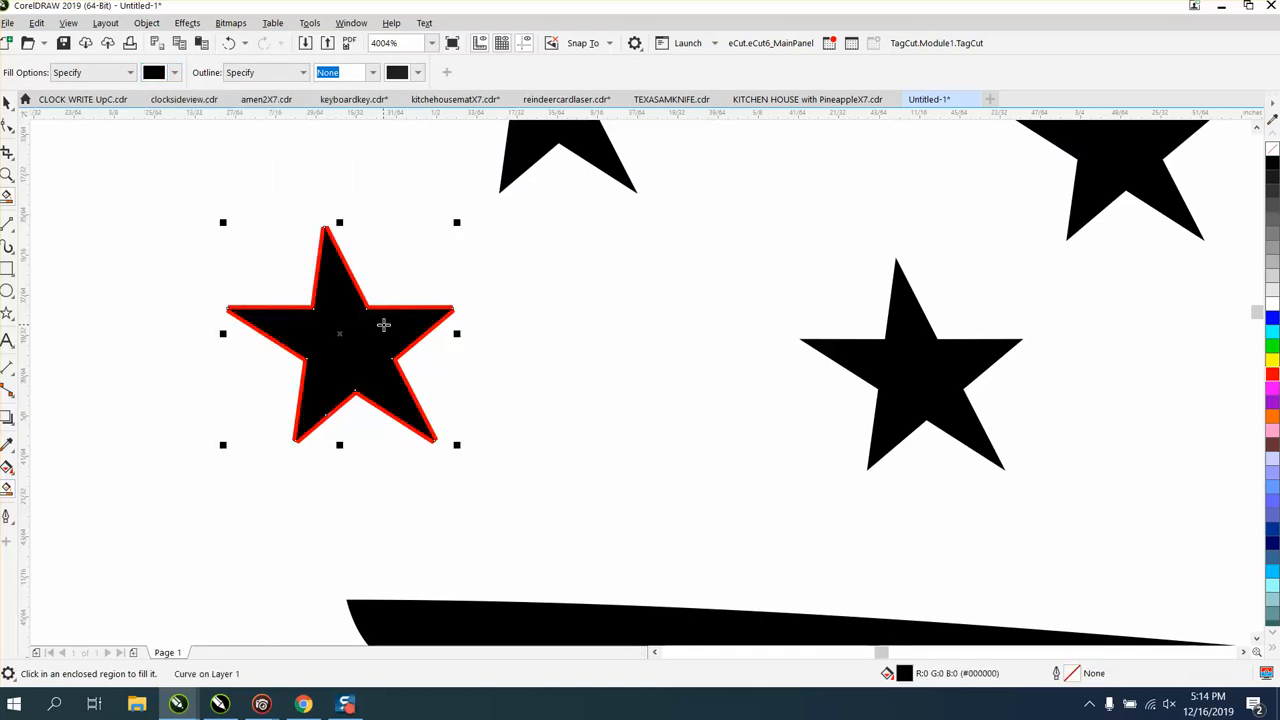
pyautogui.click(229, 43)
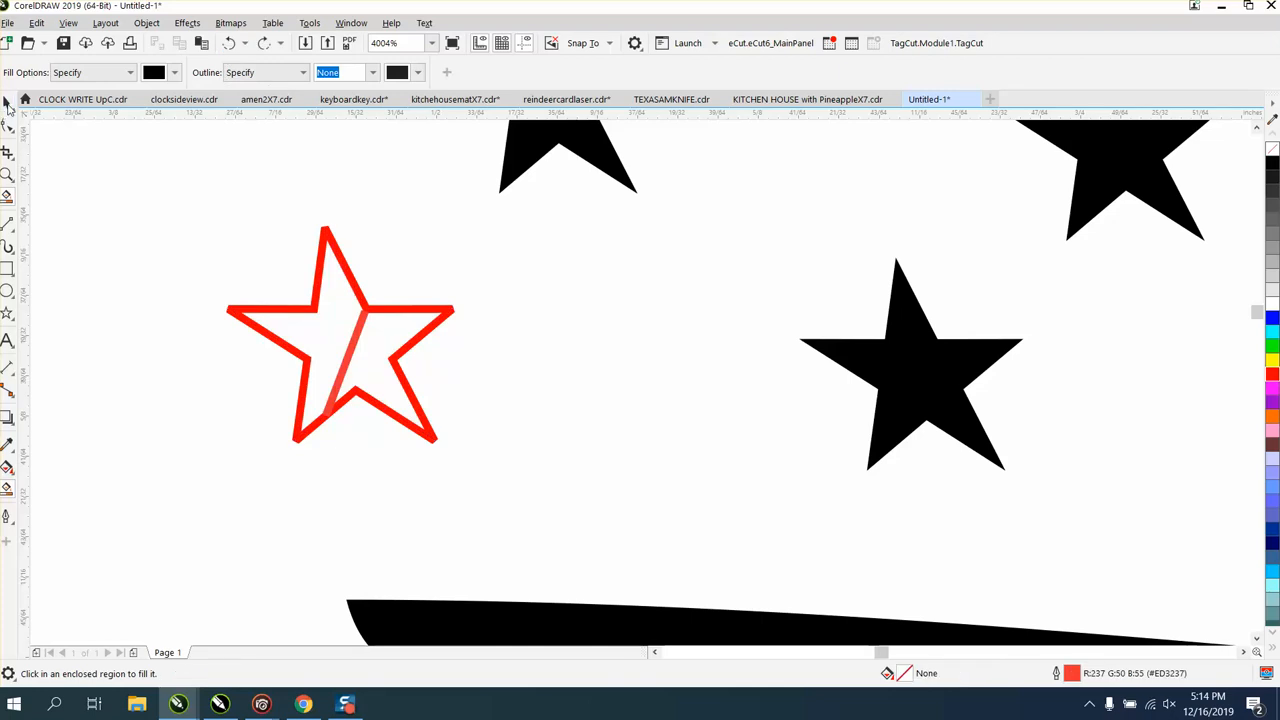
# - Extend both ends of the dividing line past the star outline and Smart Fill the section to its right with black
pyautogui.click(8, 127)
pyautogui.click(364, 318)
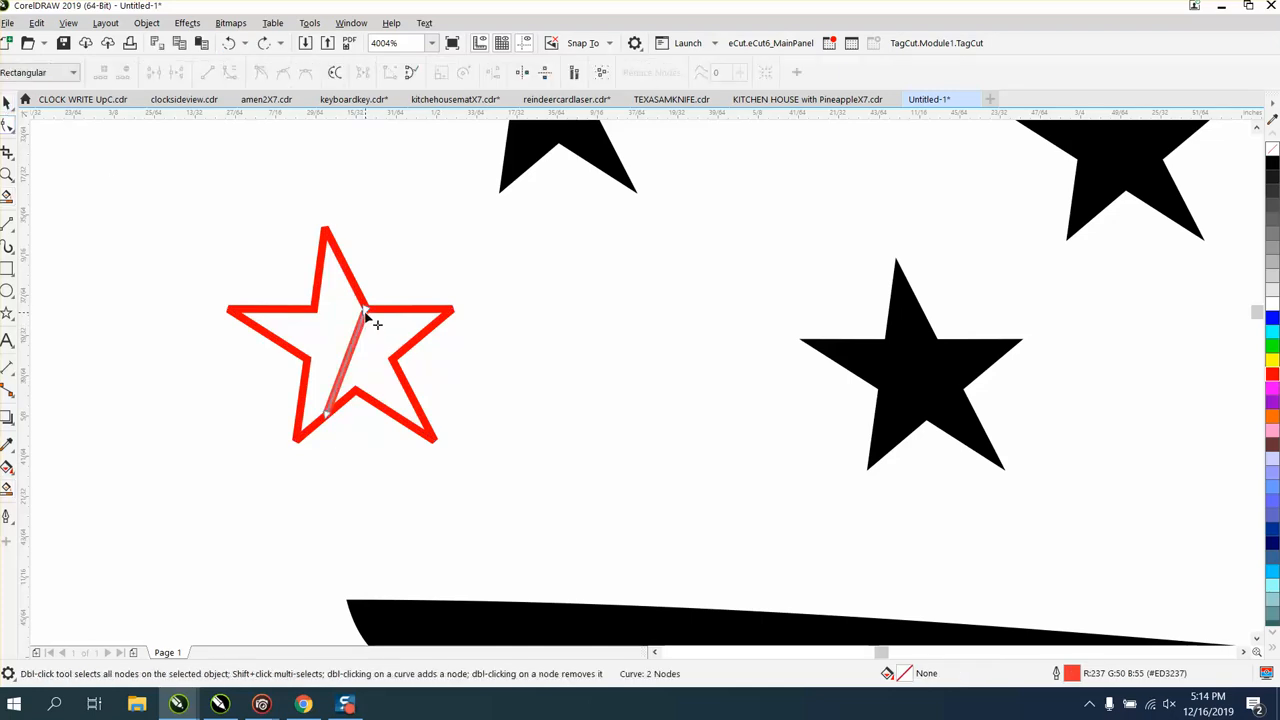
pyautogui.moveTo(366, 314); pyautogui.dragTo(380, 283)
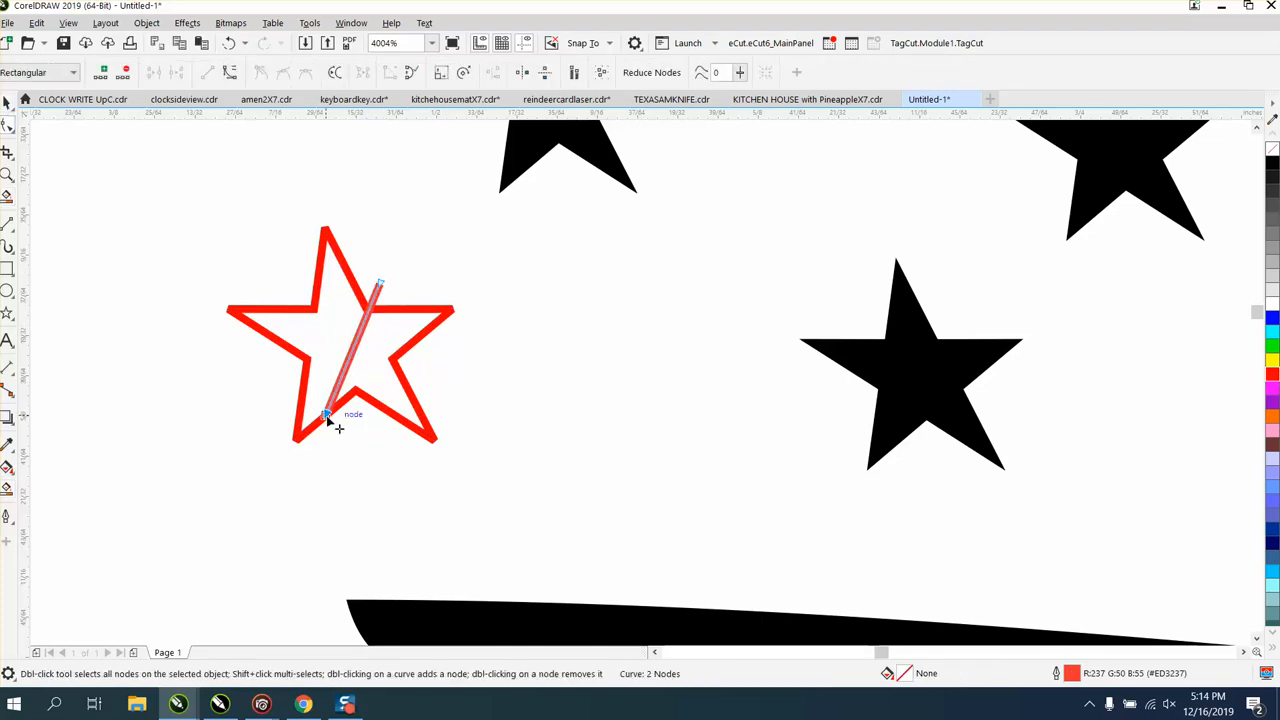
pyautogui.moveTo(330, 420); pyautogui.dragTo(319, 450)
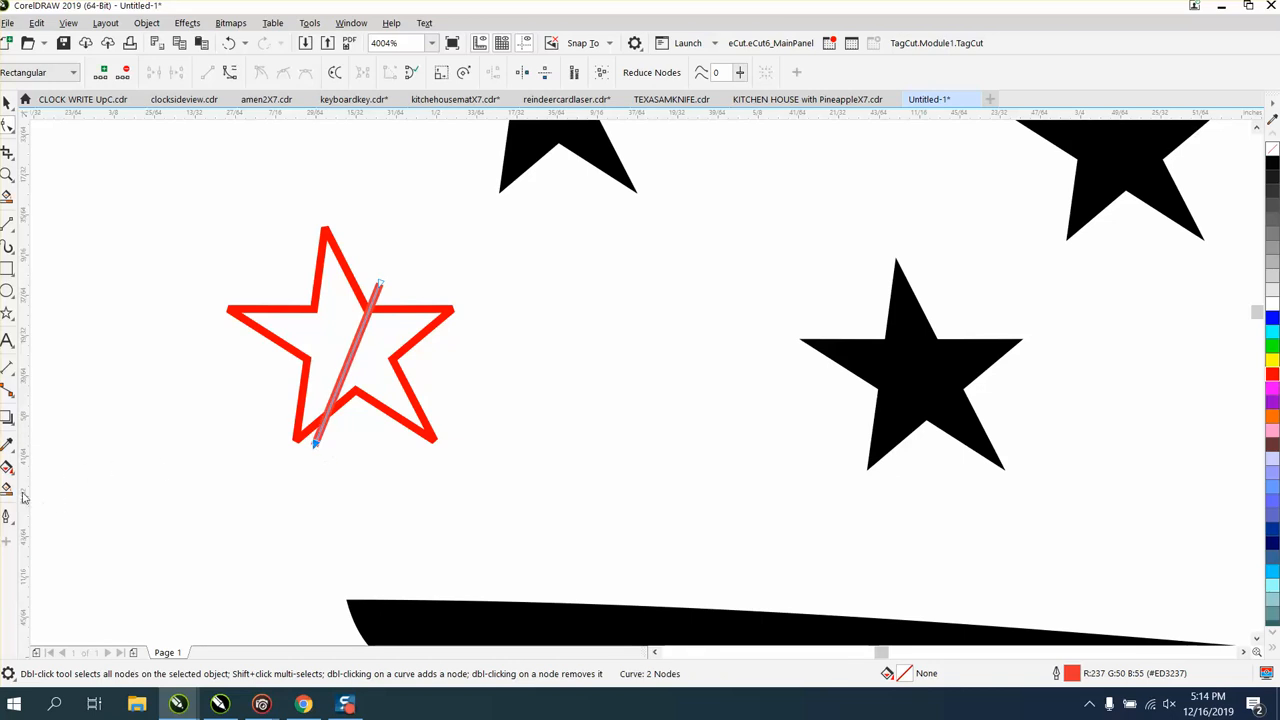
pyautogui.click(7, 489)
pyautogui.click(381, 384)
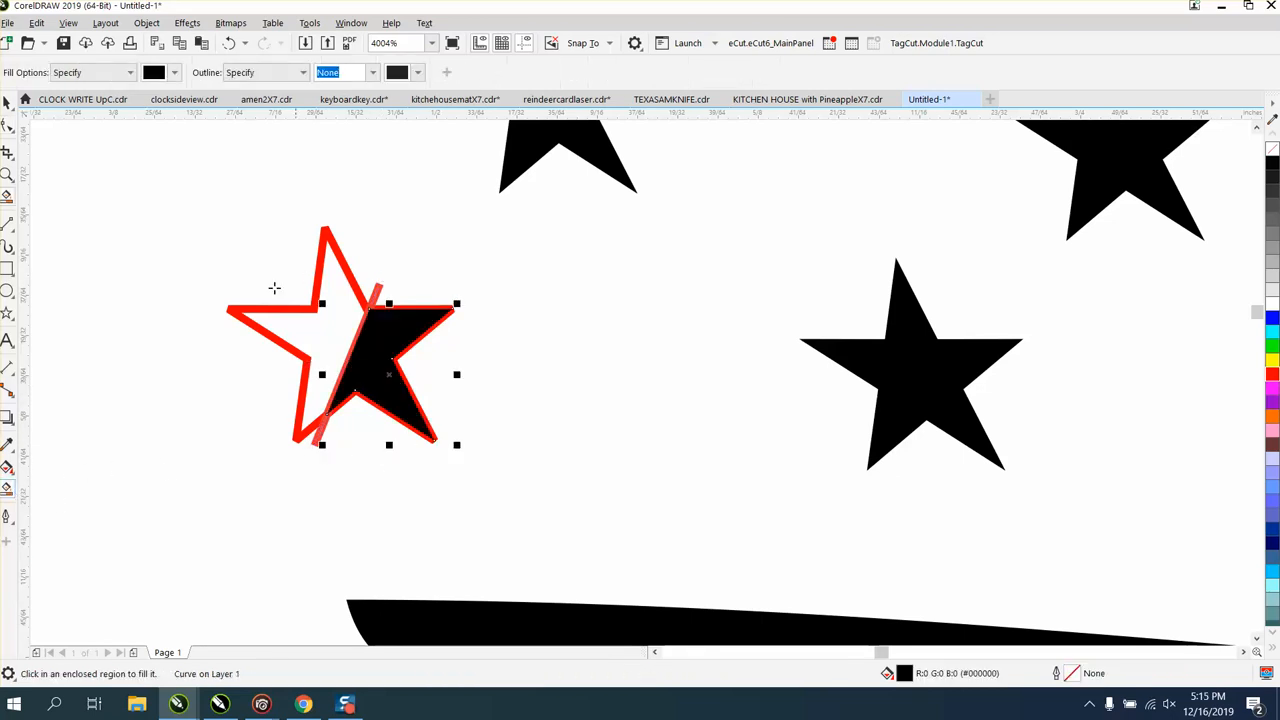
# - Delete the red star outline and the dividing line, keeping only the black partial star
pyautogui.click(7, 103)
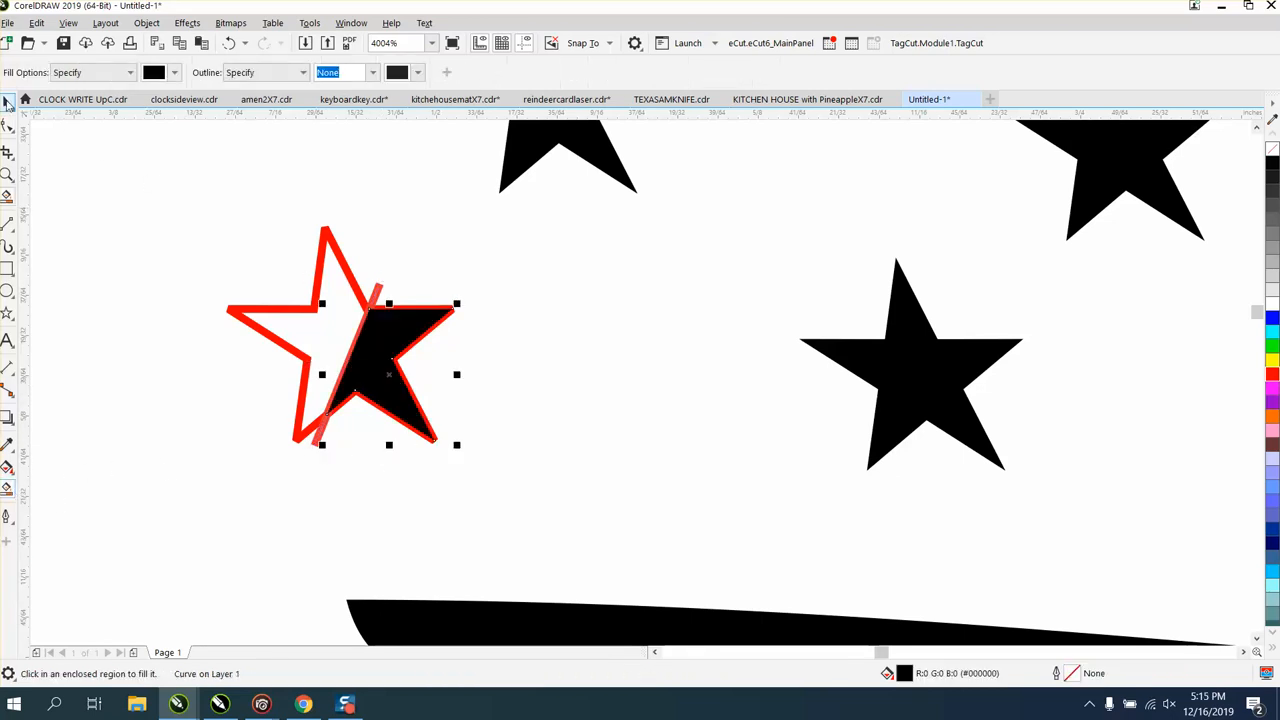
pyautogui.click(350, 272)
pyautogui.press('Delete')
pyautogui.click(373, 289)
pyautogui.press('Delete')
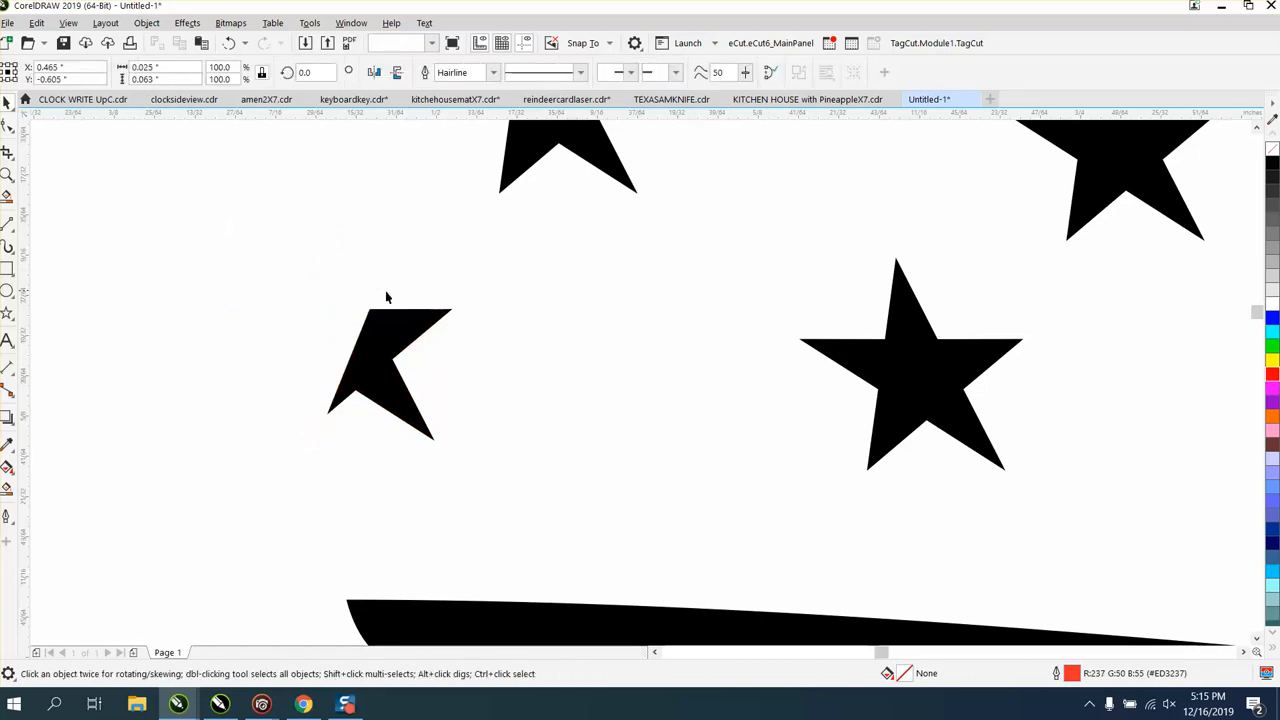
# - Move the U.S. map outline 3 inches straight down so it surrounds the cleaned flag
pyautogui.scroll(-2, 259, 290)
pyautogui.scroll(-1, 443, 373)
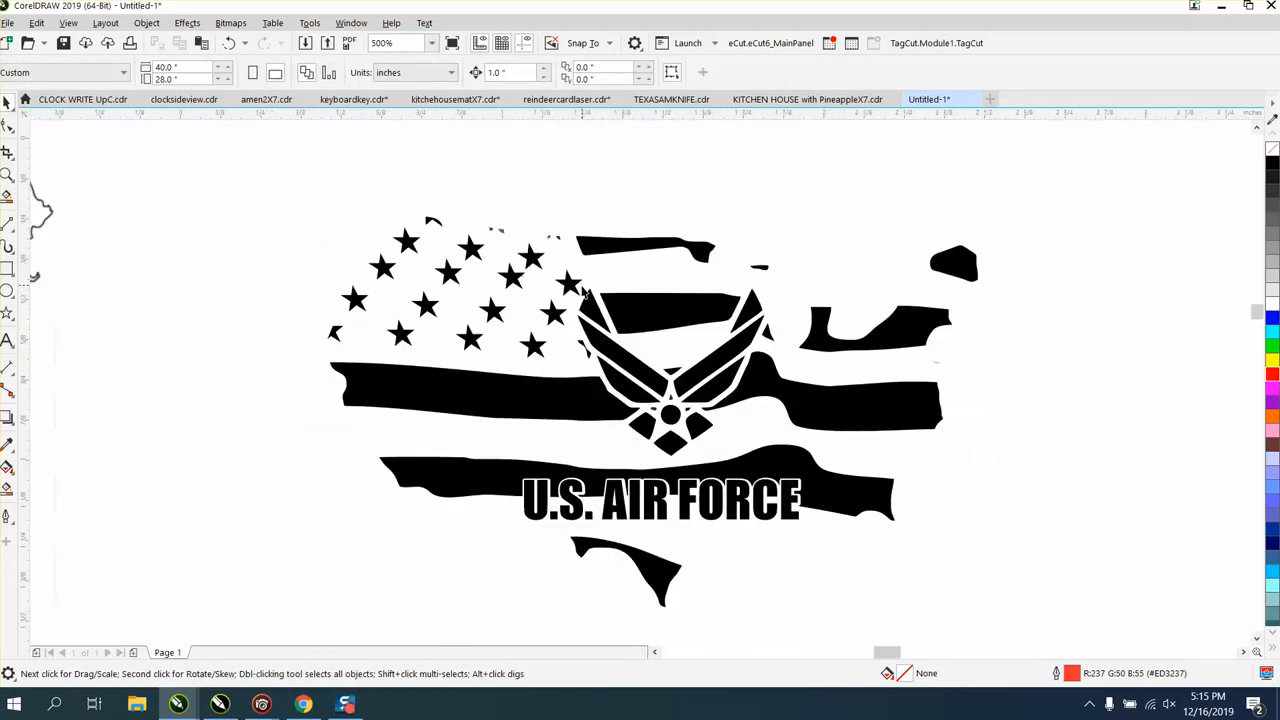
pyautogui.scroll(-1, 418, 338)
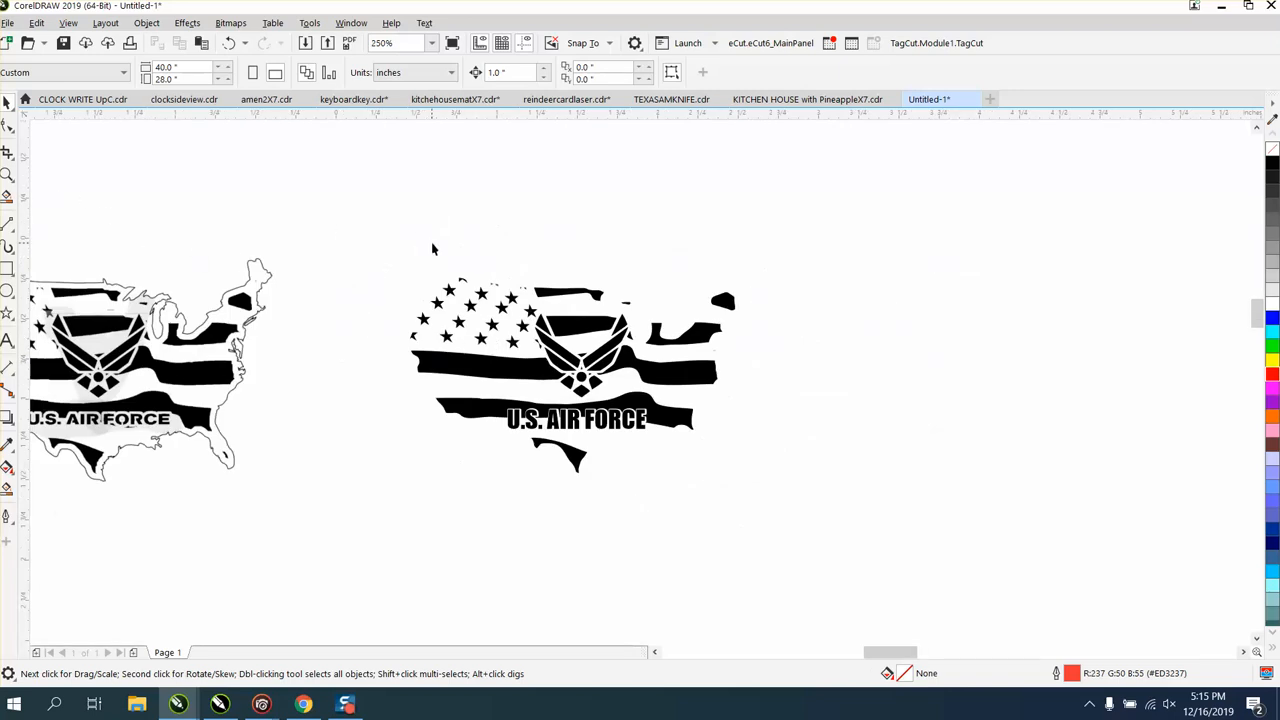
pyautogui.scroll(-1, 460, 238)
pyautogui.scroll(-1, 523, 166)
pyautogui.click(530, 141)
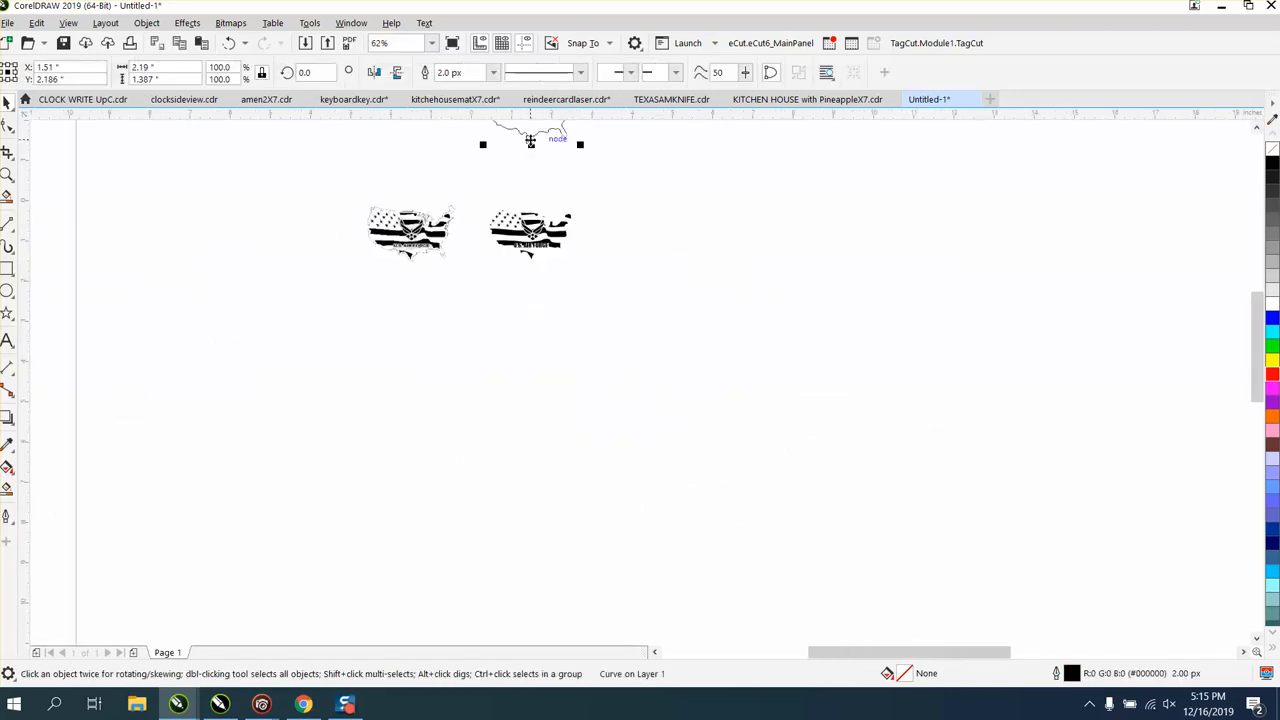
pyautogui.moveTo(530, 141); pyautogui.dragTo(530, 229)
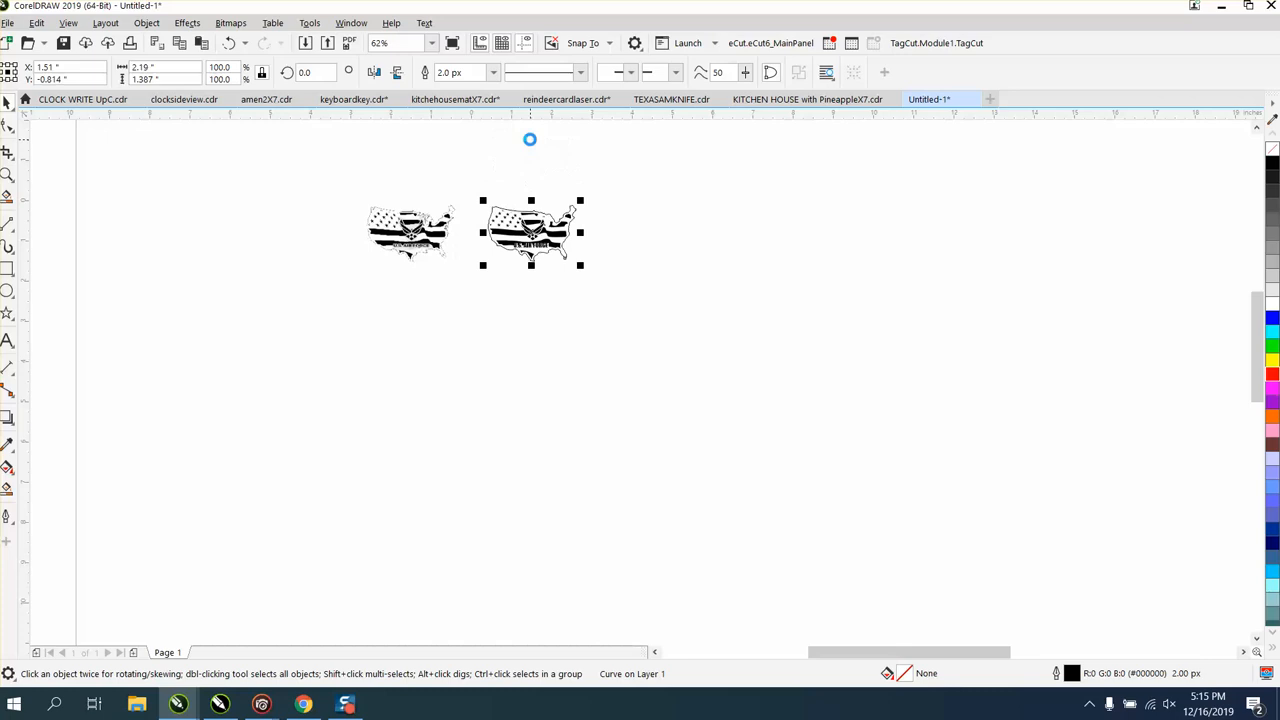
pyautogui.click(8, 174)
pyautogui.moveTo(456, 200); pyautogui.dragTo(690, 313)
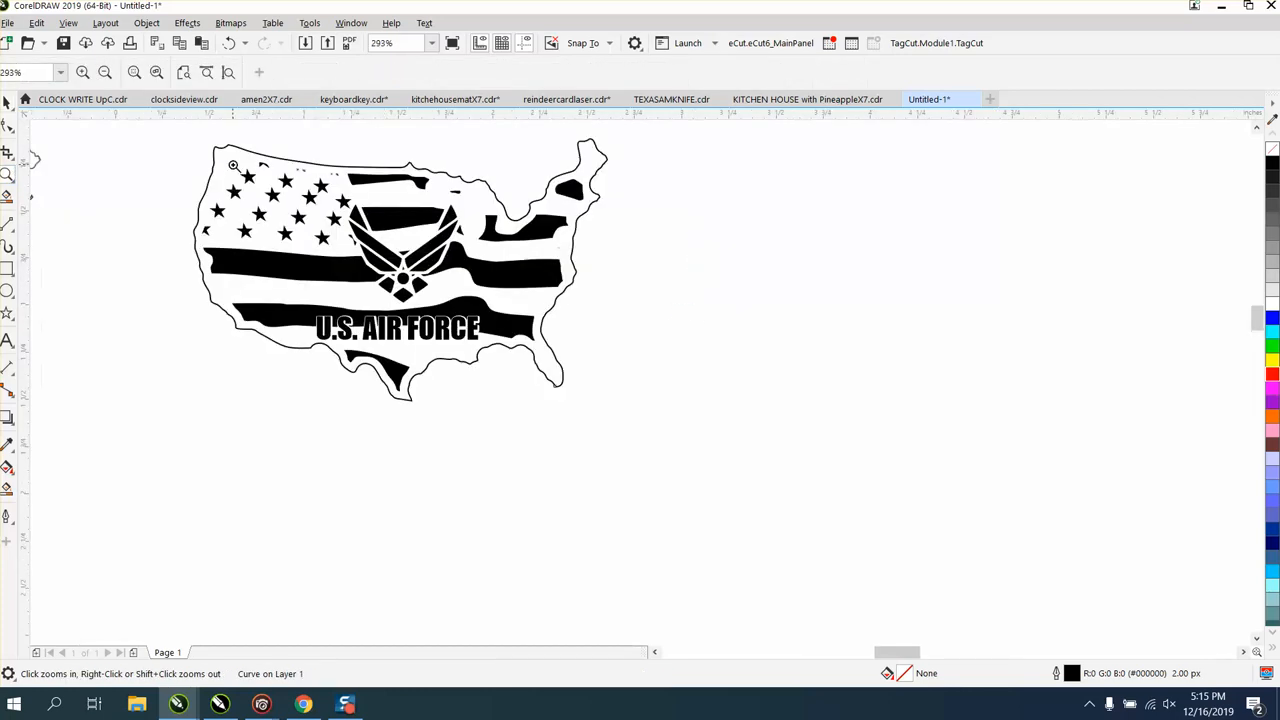
pyautogui.moveTo(187, 150); pyautogui.dragTo(546, 314)
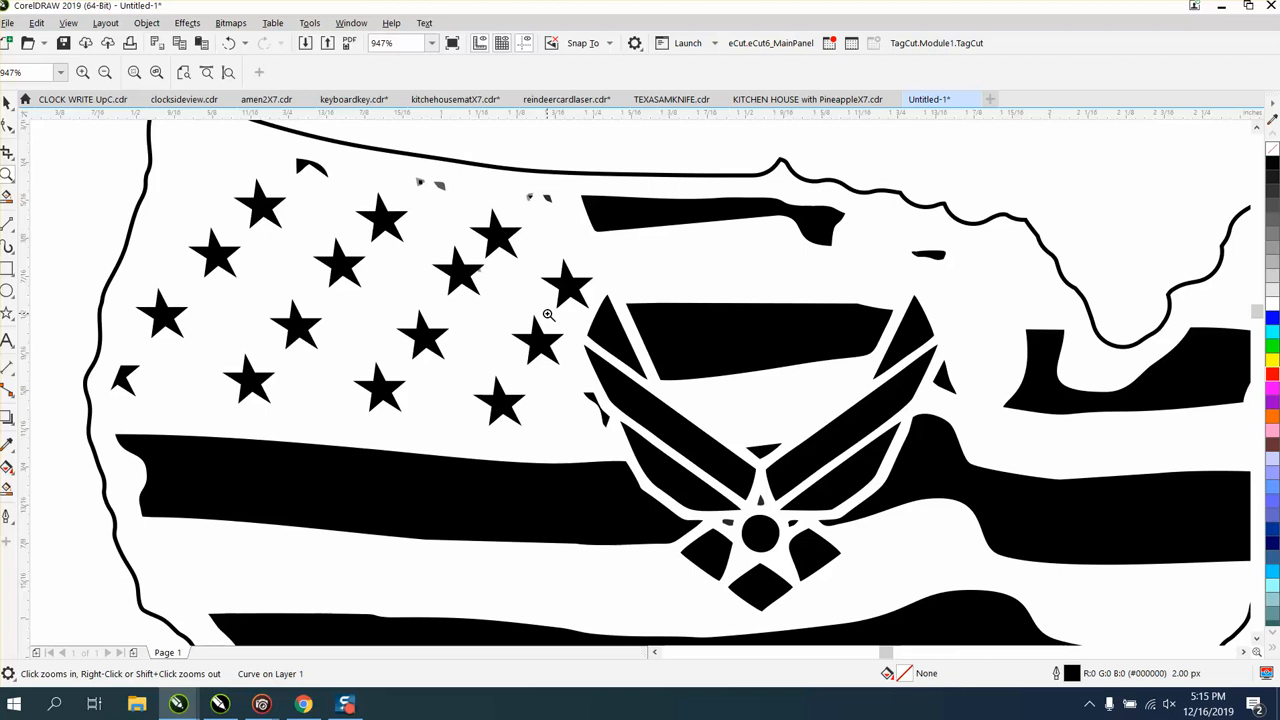